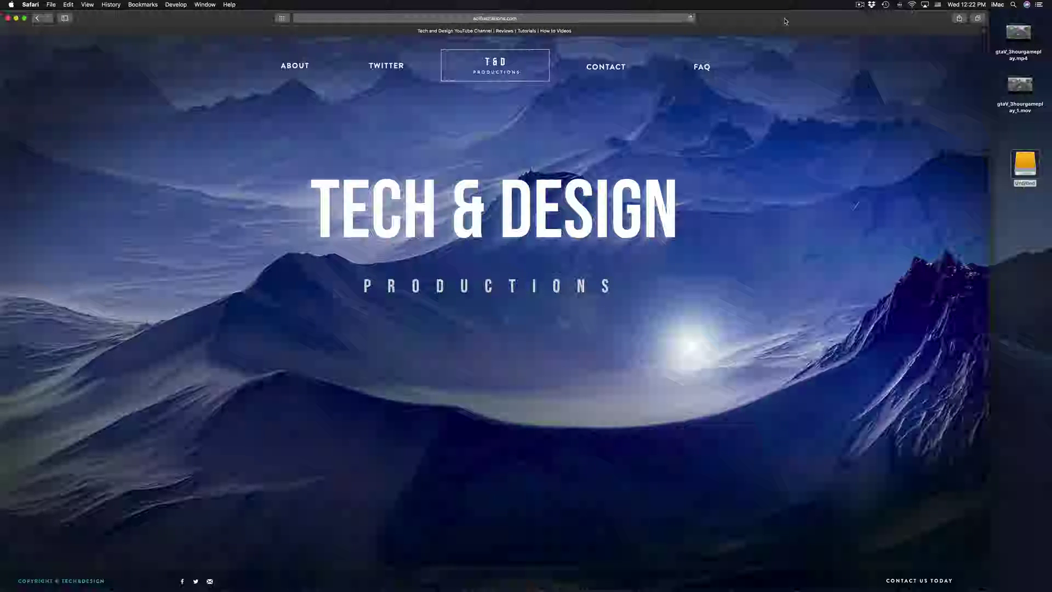
Step: Open Disk Utility and collapse the Fusion Drive and Seagate Backup+ entries in the device list
{"action": "mouse_move", "coordinate": [596, 590]}
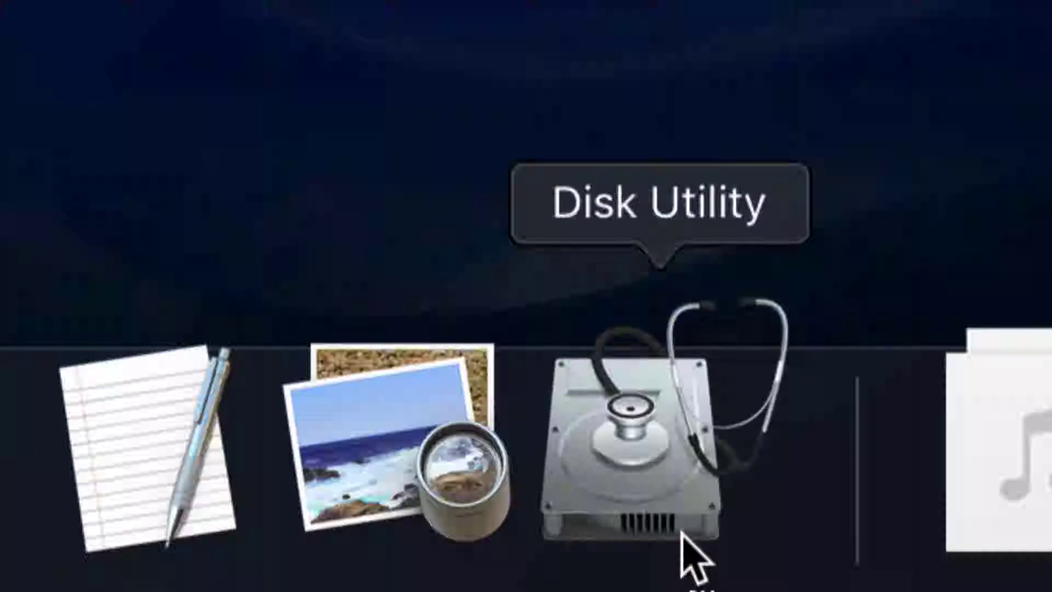
{"action": "left_click", "coordinate": [681, 532]}
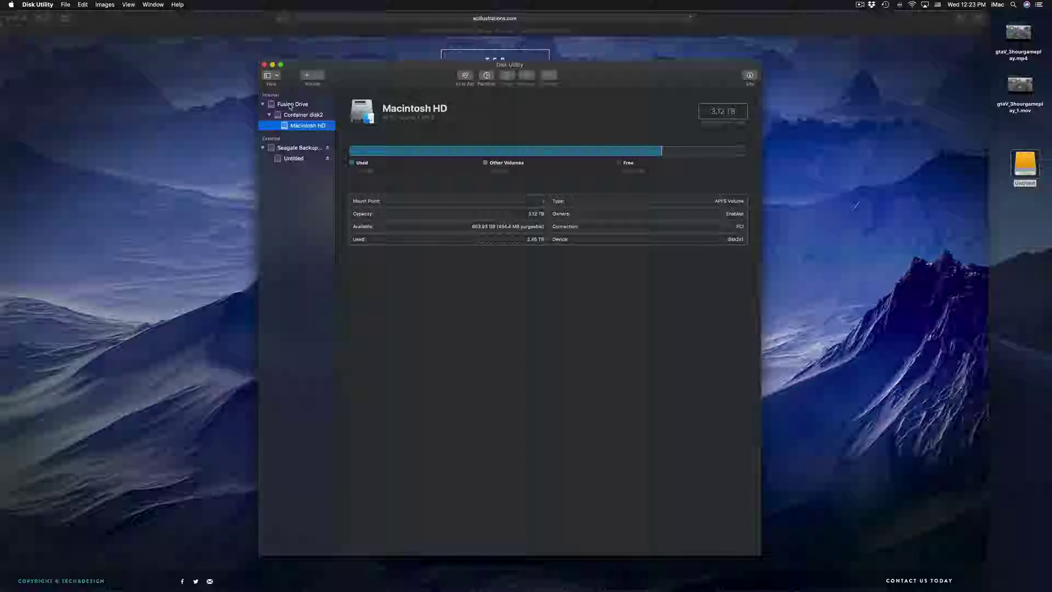
{"action": "left_click", "coordinate": [262, 104]}
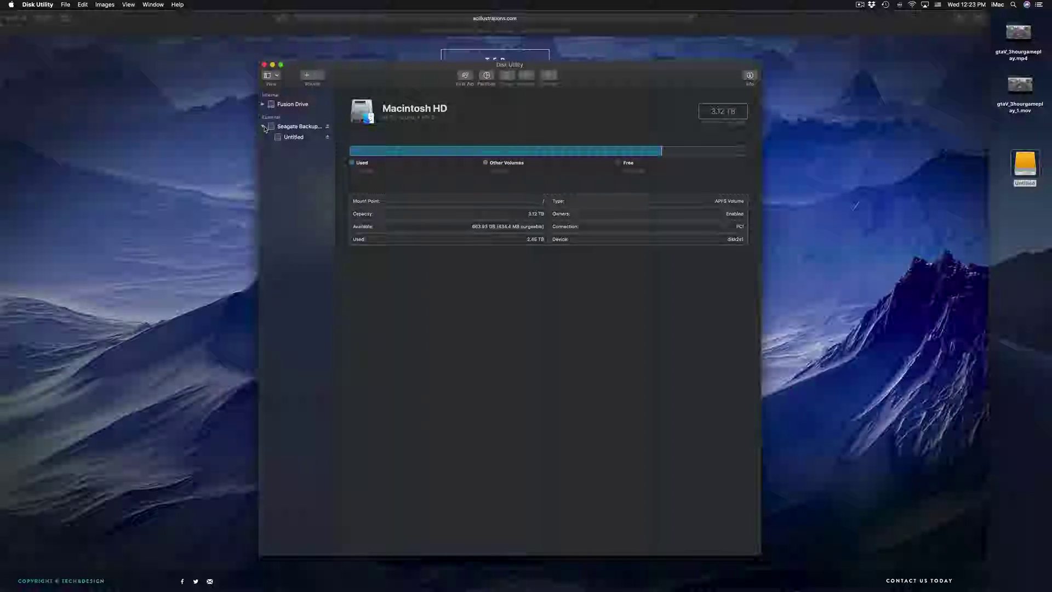
{"action": "left_click", "coordinate": [263, 127]}
{"action": "left_click_drag", "start_coordinate": [611, 77], "coordinate": [610, 91]}
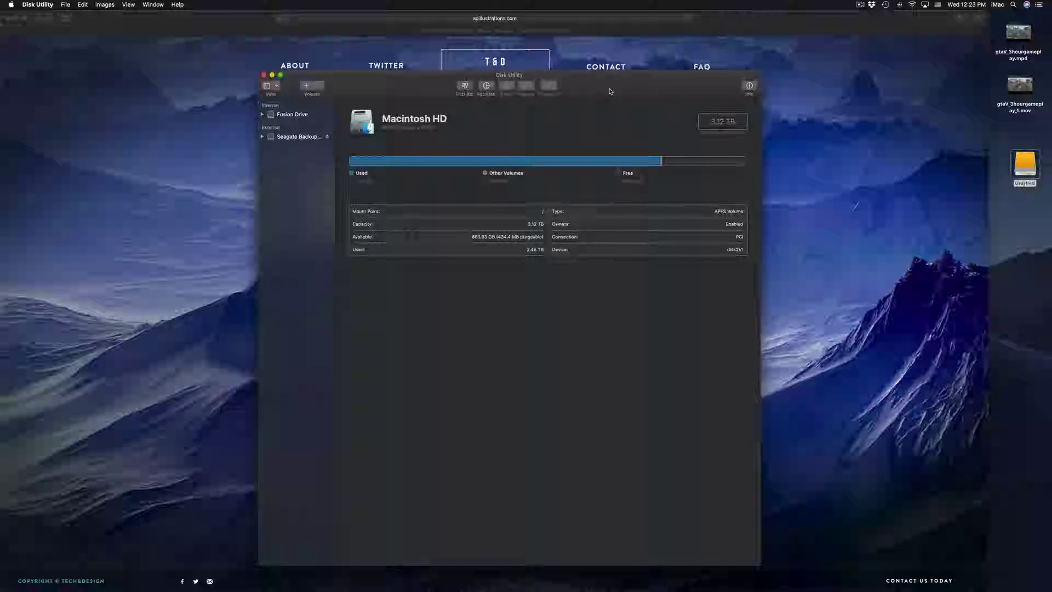
{"action": "left_click_drag", "start_coordinate": [610, 91], "coordinate": [611, 87]}
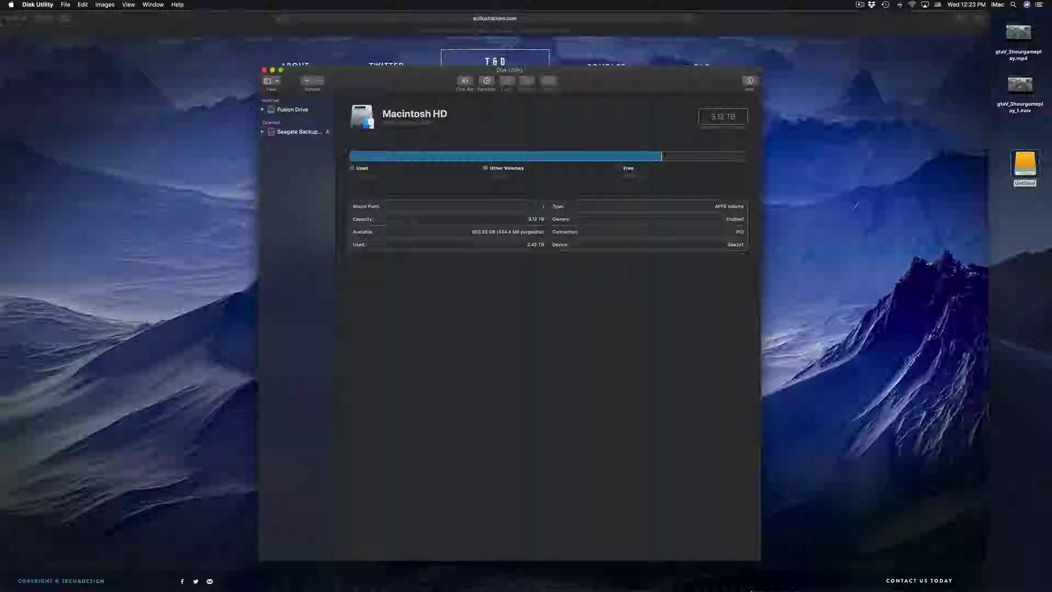
Step: Search Spotlight for "disk" and open Disk Utility from the results
{"action": "mouse_move", "coordinate": [712, 587]}
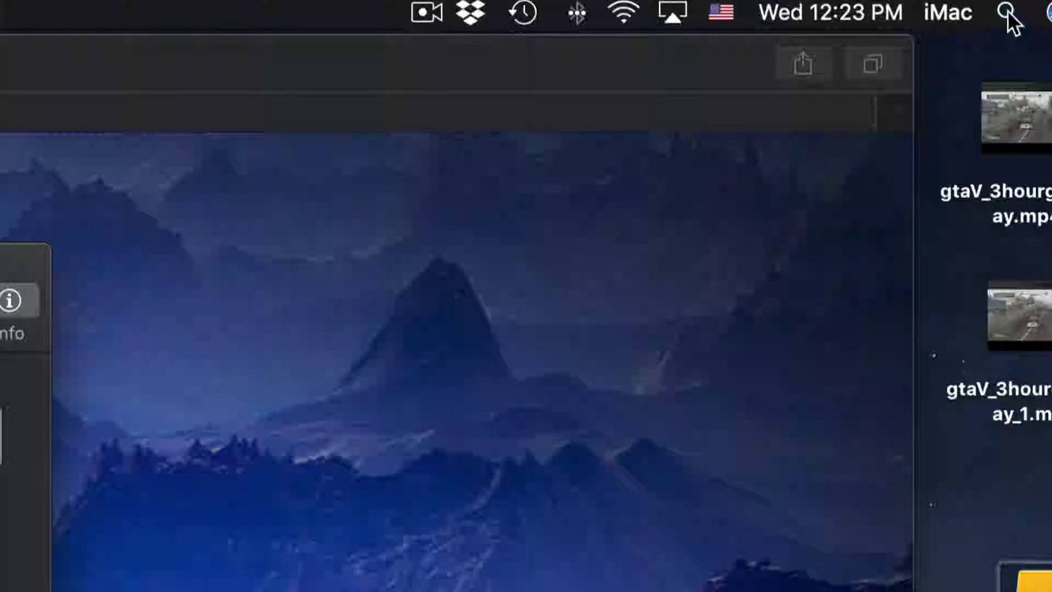
{"action": "left_click", "coordinate": [1014, 8]}
{"action": "type", "text": "disk"}
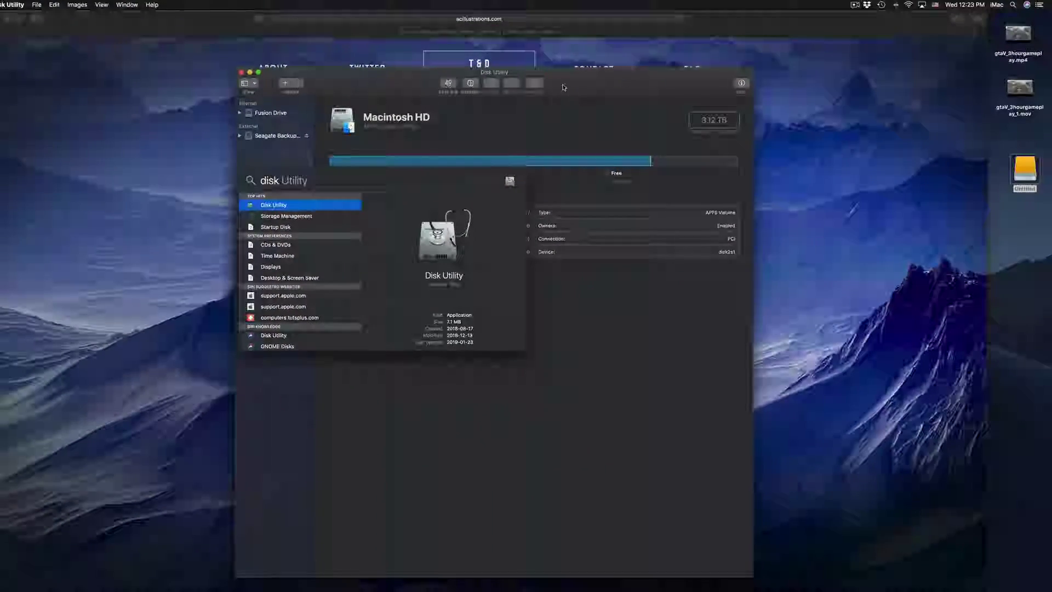
{"action": "key", "text": "Return"}
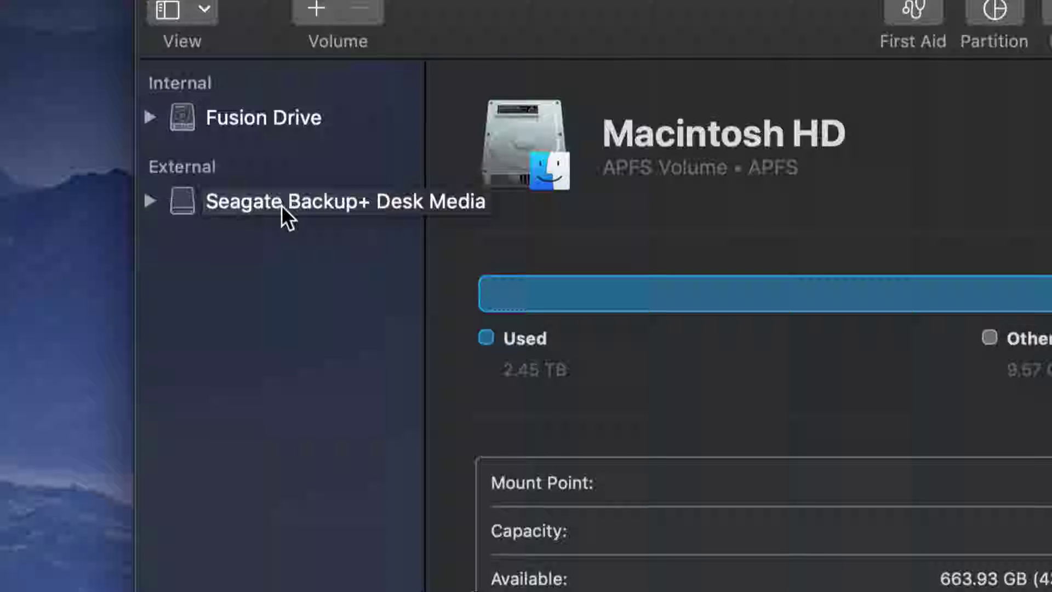
Step: Erase the external Seagate Backup+ Desk Media disk with the ExFAT format and the GUID Partition Map scheme
{"action": "left_click", "coordinate": [150, 200]}
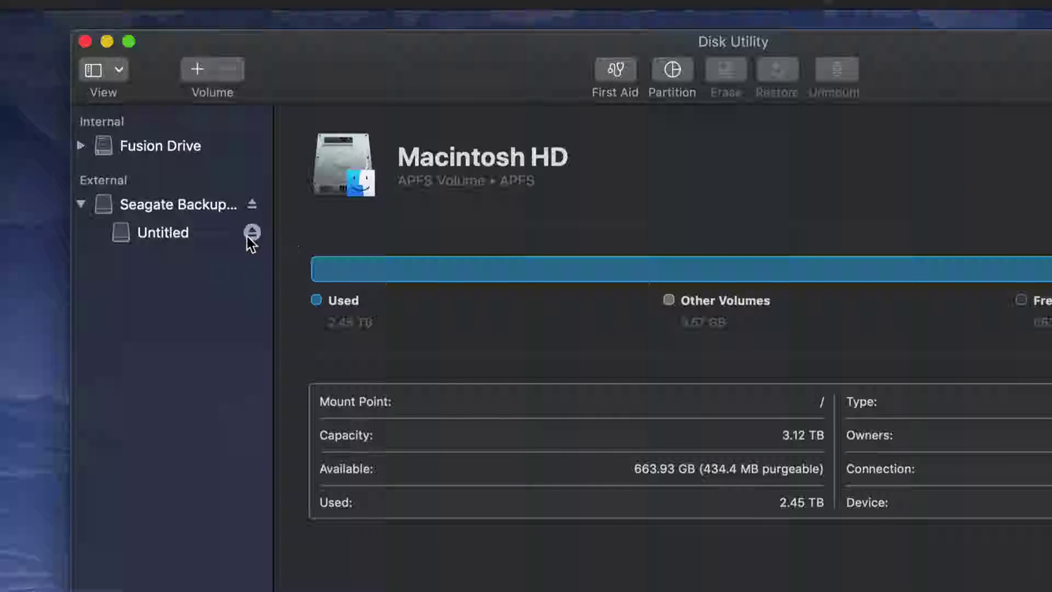
{"action": "left_click", "coordinate": [147, 209]}
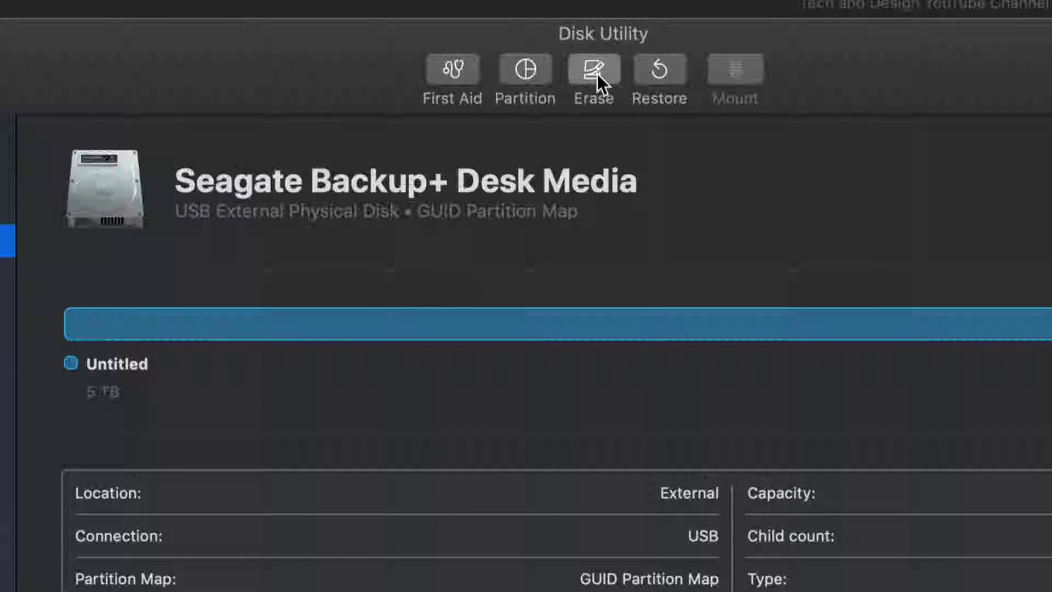
{"action": "left_click", "coordinate": [596, 74]}
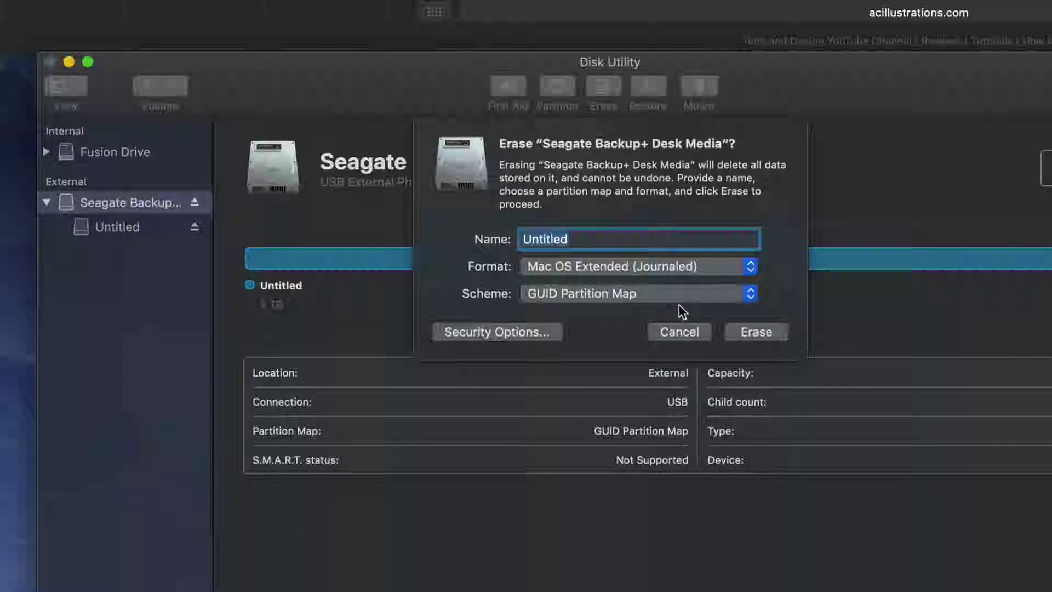
{"action": "left_click", "coordinate": [745, 268]}
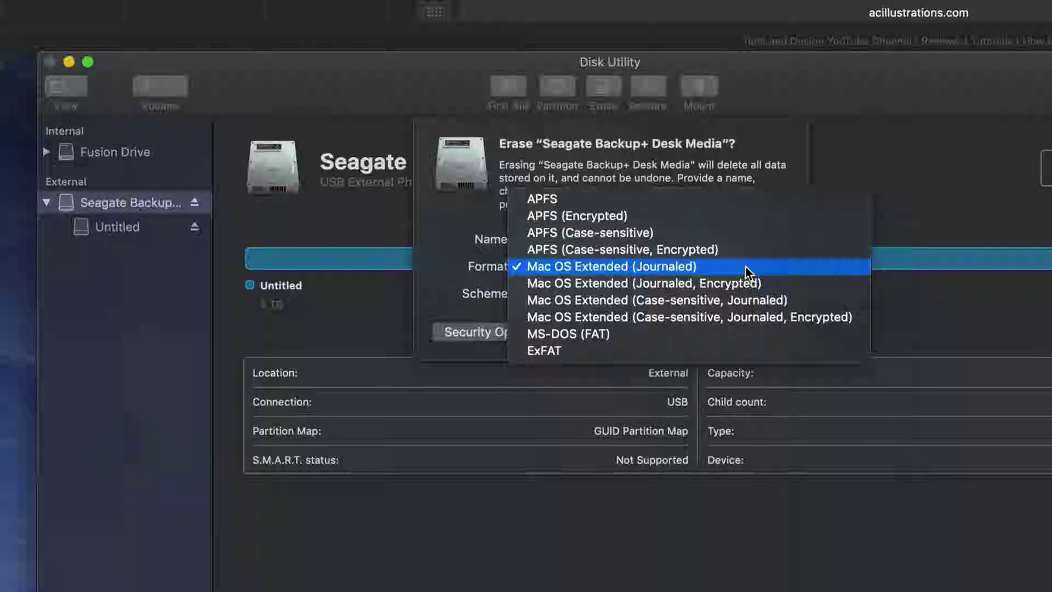
{"action": "left_click", "coordinate": [589, 356]}
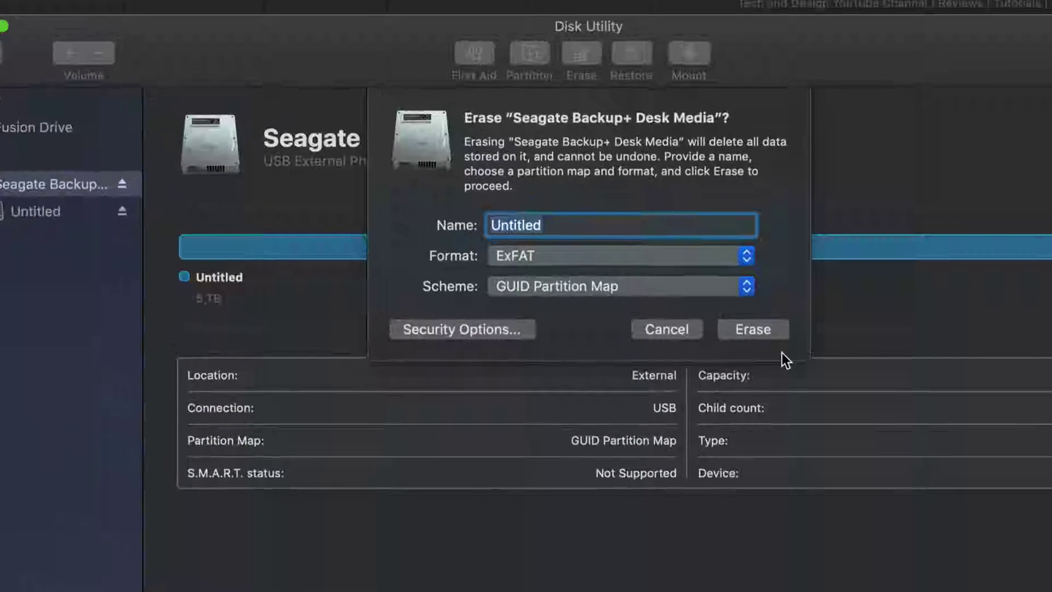
{"action": "left_click", "coordinate": [766, 334]}
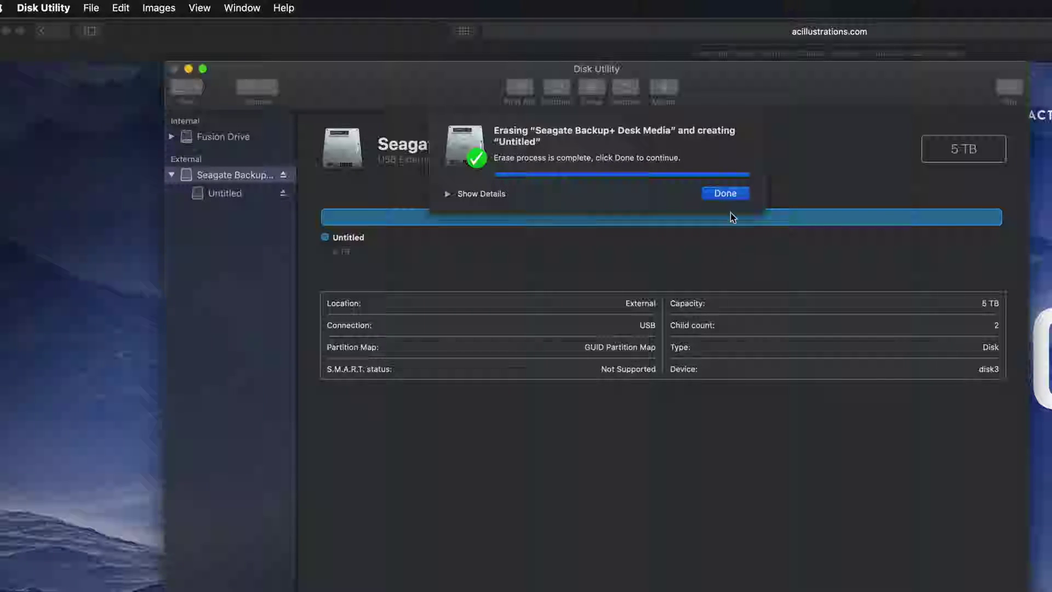
{"action": "left_click", "coordinate": [726, 195]}
{"action": "left_click_drag", "start_coordinate": [754, 94], "coordinate": [712, 94]}
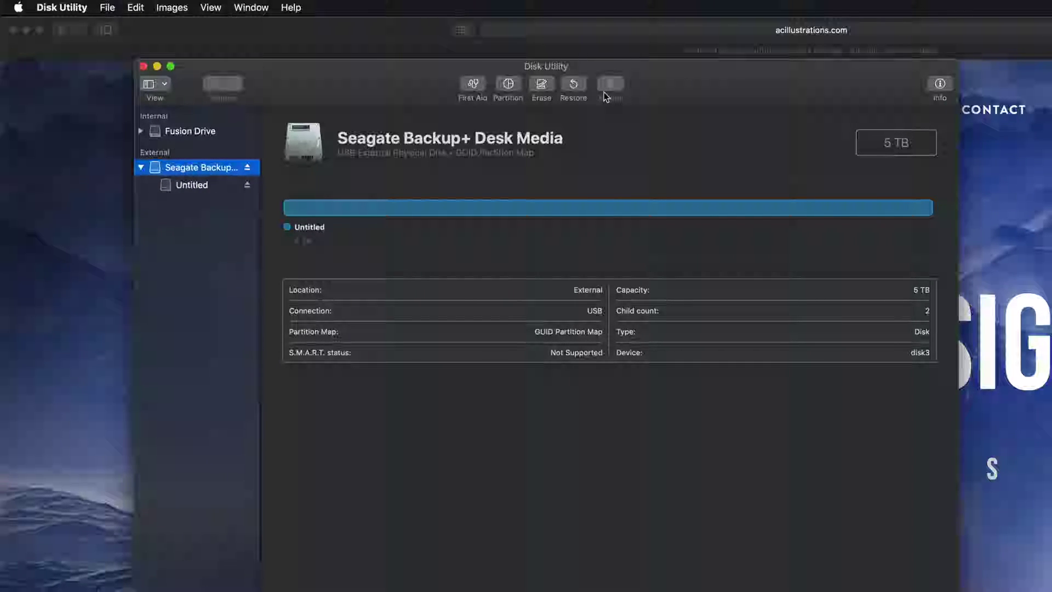
{"action": "left_click", "coordinate": [541, 85]}
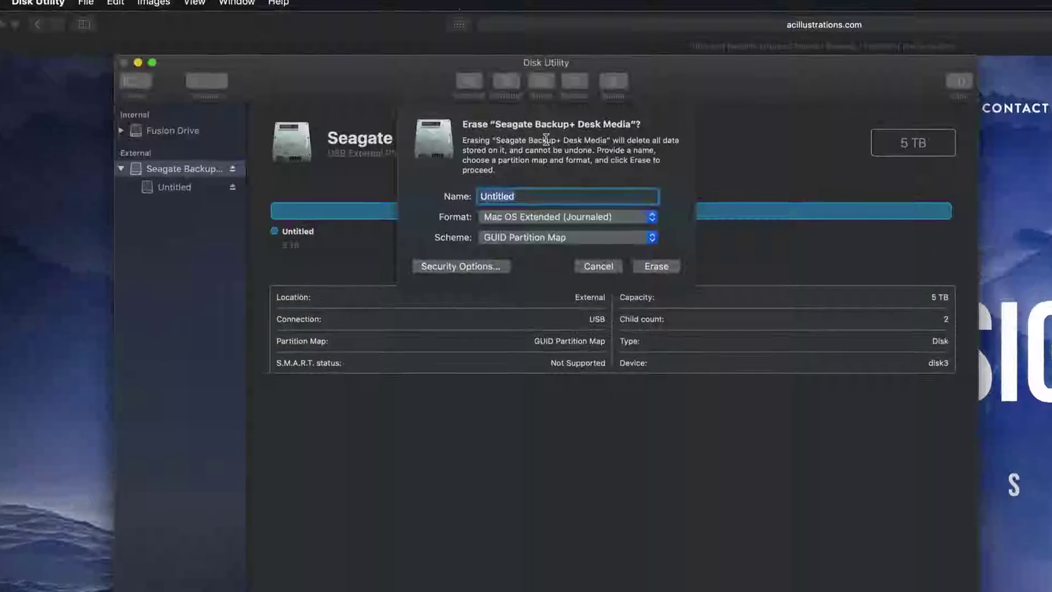
{"action": "left_click", "coordinate": [650, 217]}
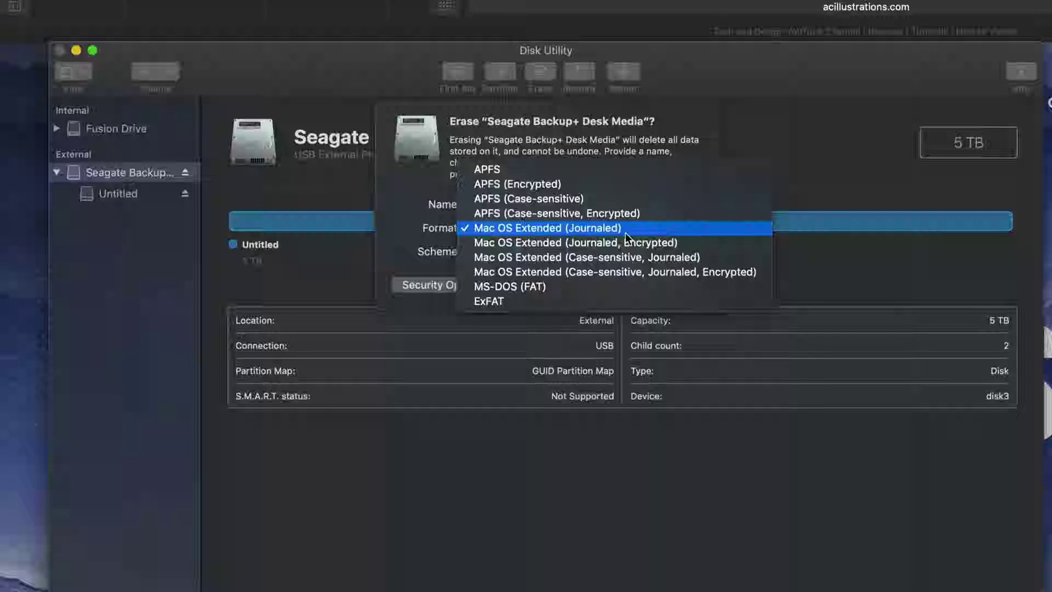
{"action": "left_click", "coordinate": [606, 228]}
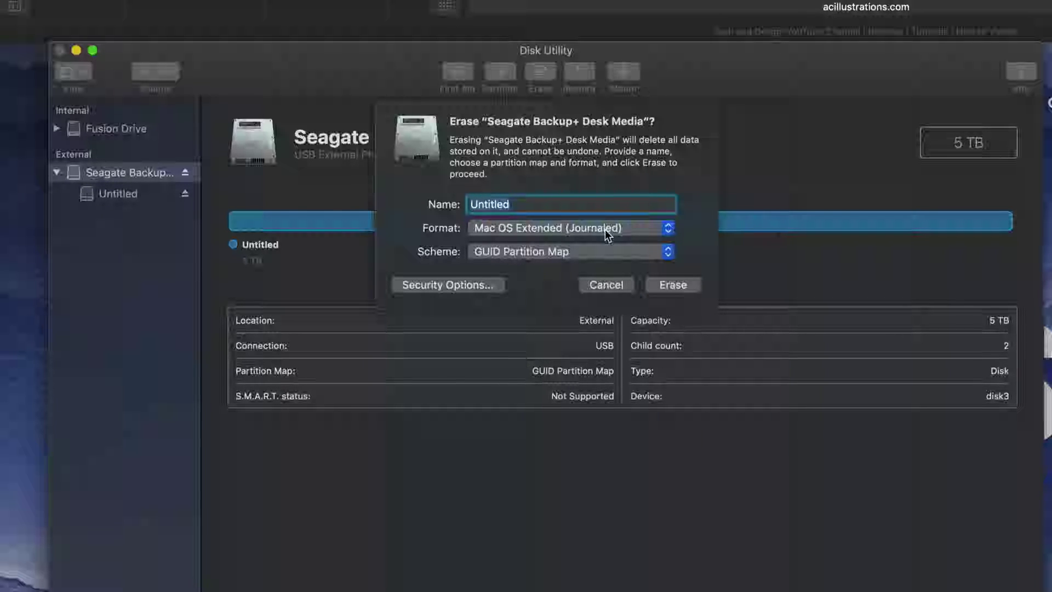
{"action": "left_click", "coordinate": [604, 229]}
{"action": "left_click", "coordinate": [599, 228]}
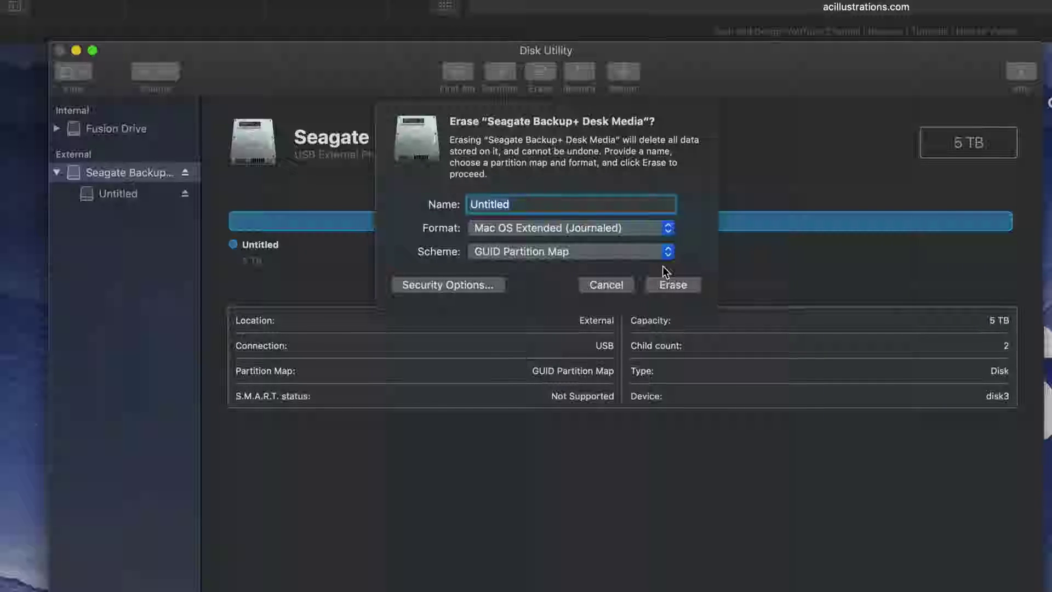
{"action": "left_click", "coordinate": [664, 227]}
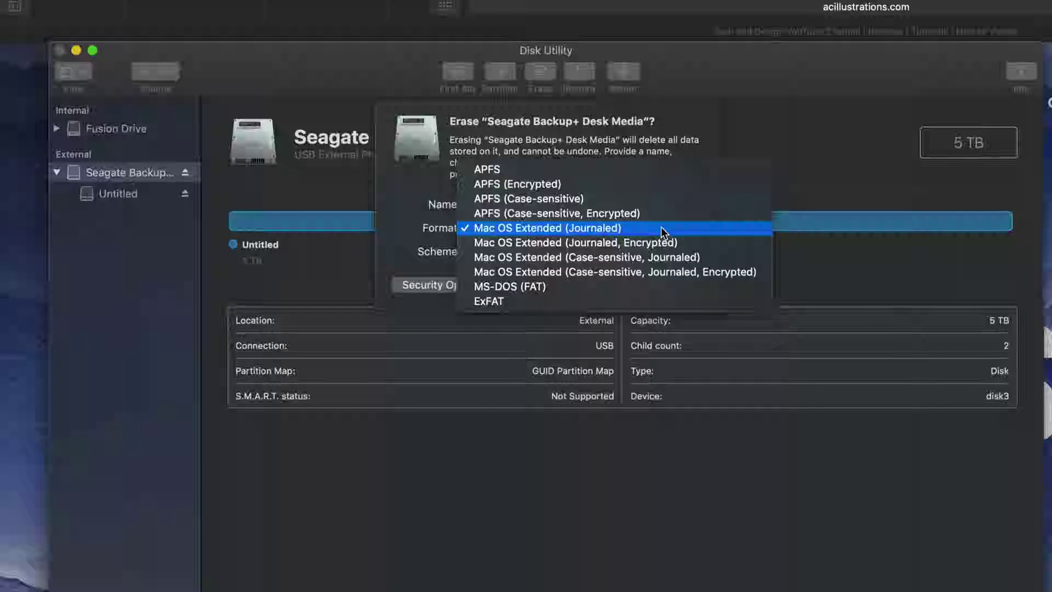
{"action": "left_click", "coordinate": [542, 300]}
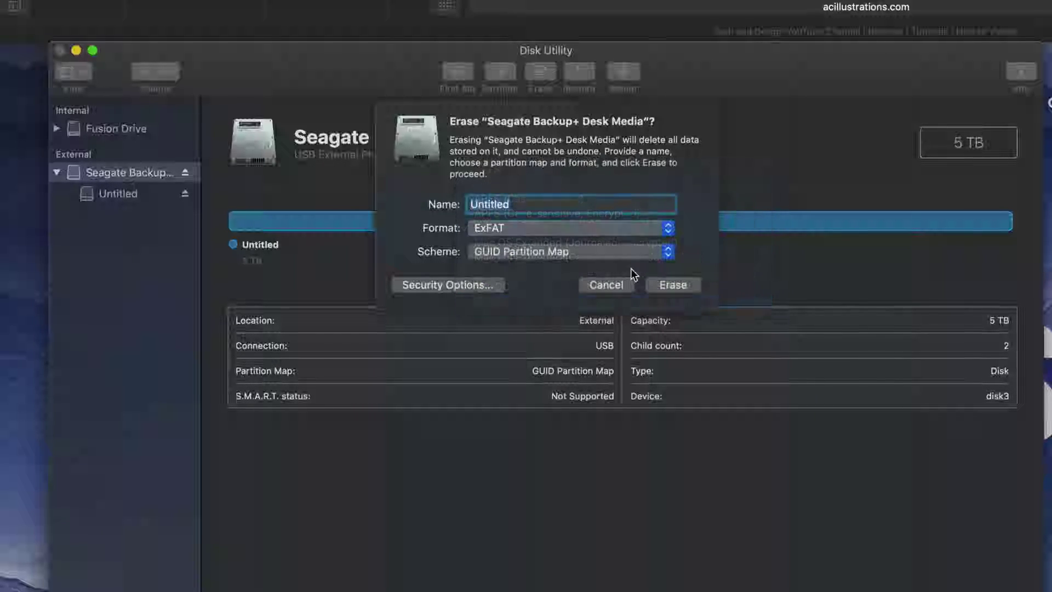
{"action": "left_click", "coordinate": [654, 249]}
{"action": "left_click", "coordinate": [554, 267]}
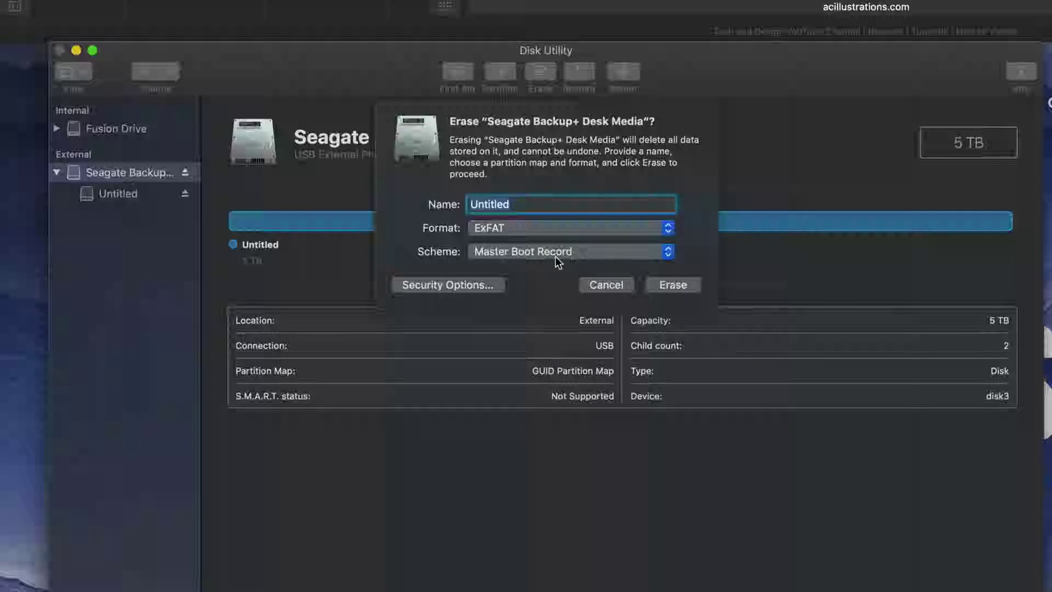
{"action": "left_click", "coordinate": [551, 255]}
{"action": "left_click", "coordinate": [558, 252]}
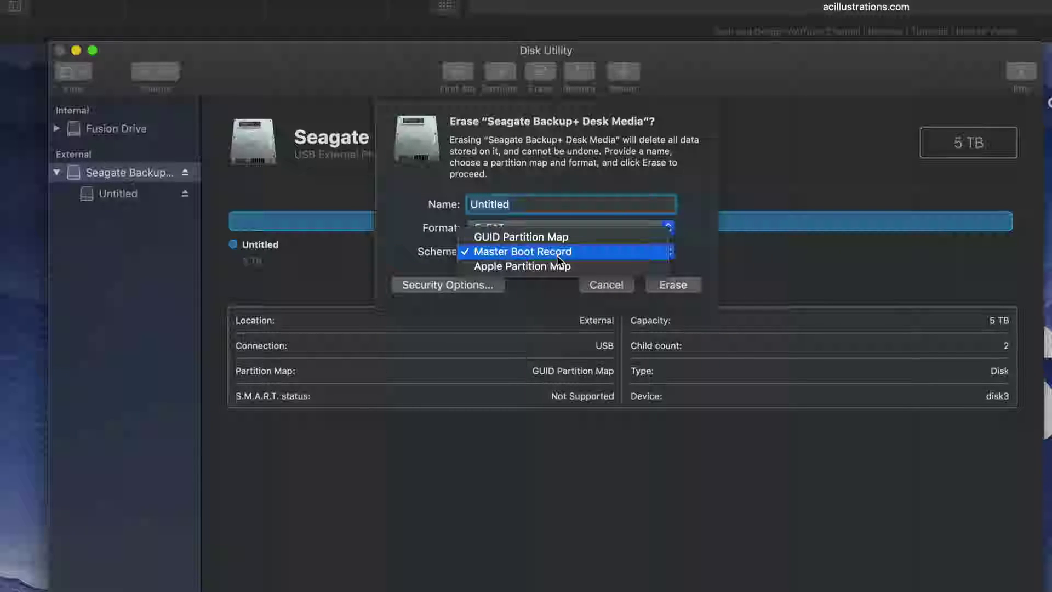
{"action": "left_click", "coordinate": [567, 238]}
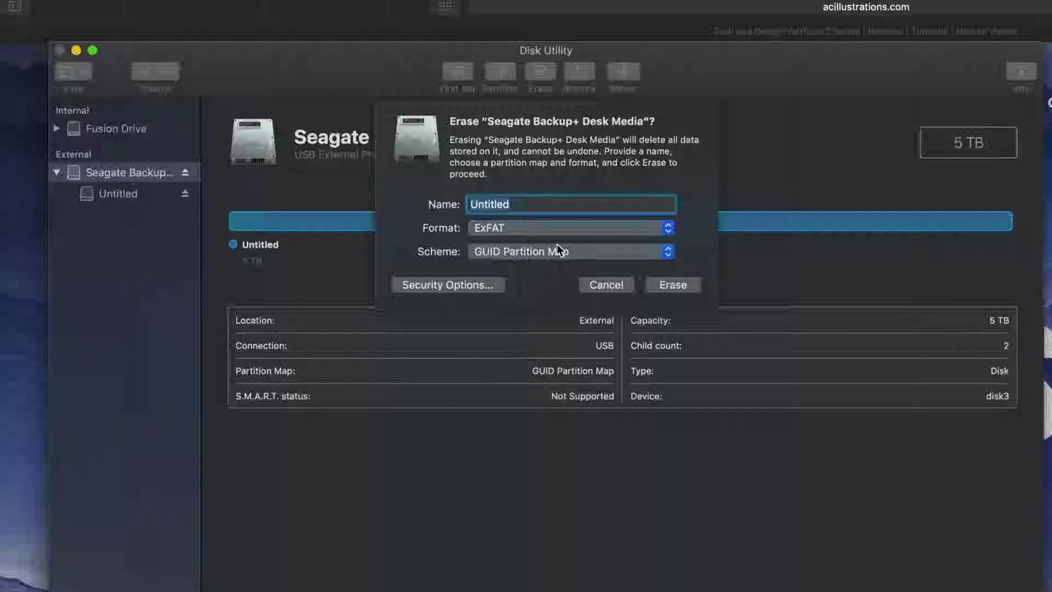
{"action": "left_click", "coordinate": [589, 285]}
Step: Erase the Seagate Backup+ Desk Media disk as Mac OS Extended (Journaled) with the GUID Partition Map scheme
{"action": "left_click", "coordinate": [540, 71]}
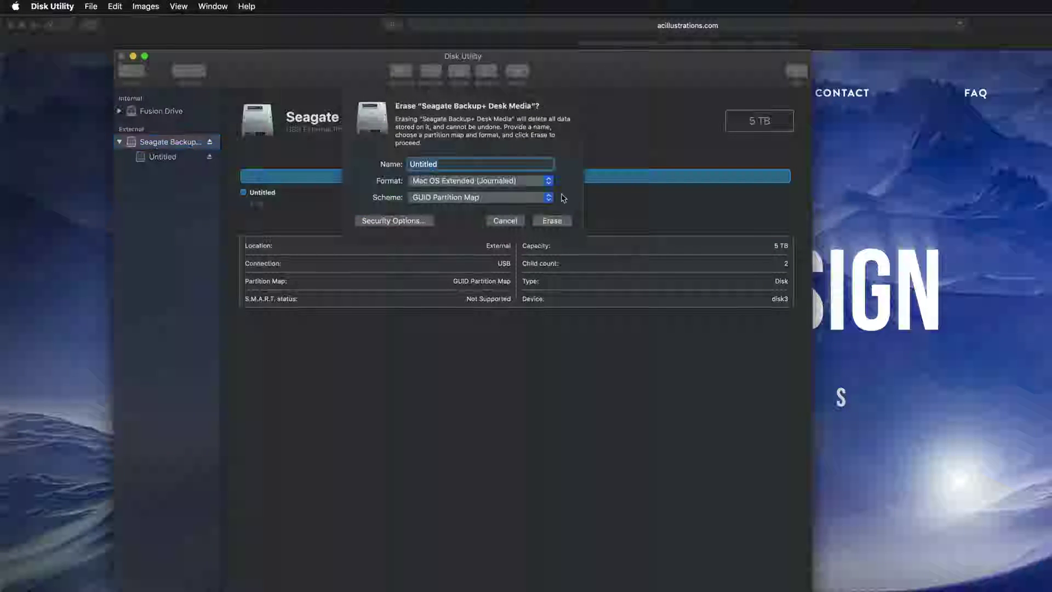
{"action": "left_click", "coordinate": [537, 180]}
{"action": "left_click", "coordinate": [537, 180]}
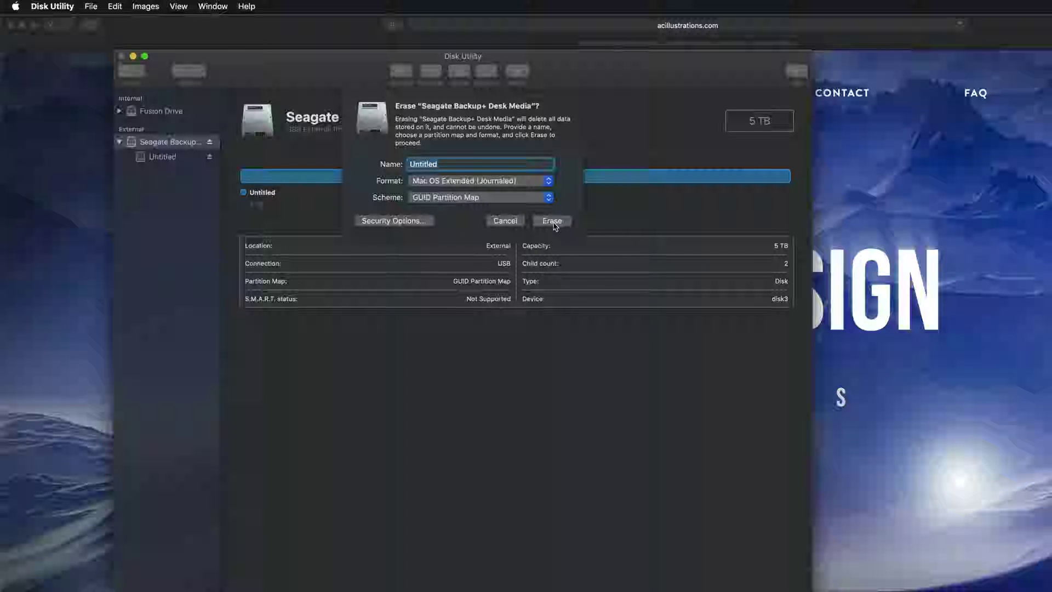
{"action": "left_click", "coordinate": [554, 220]}
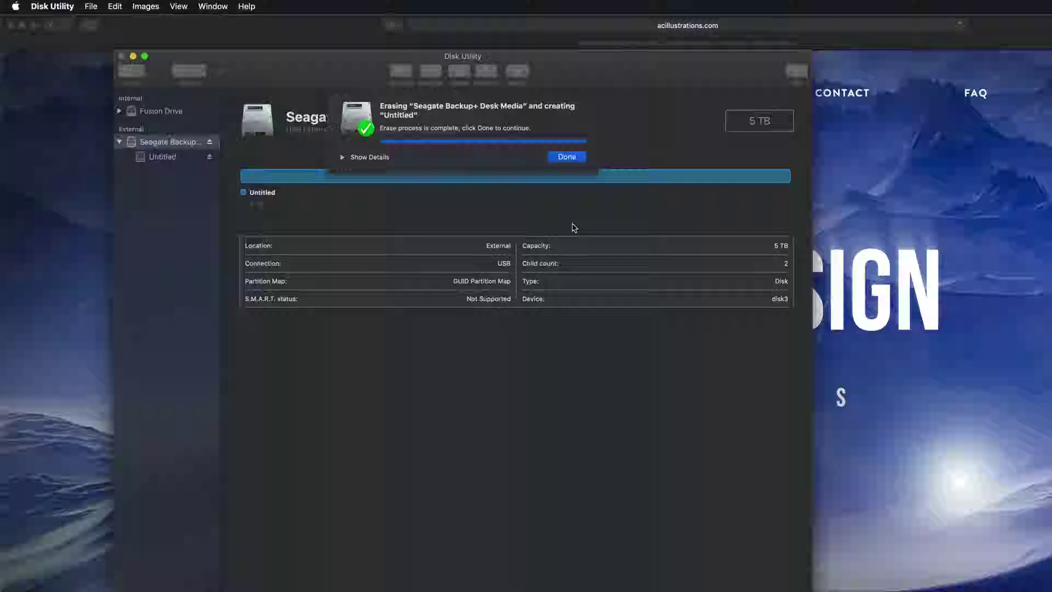
{"action": "left_click", "coordinate": [564, 158]}
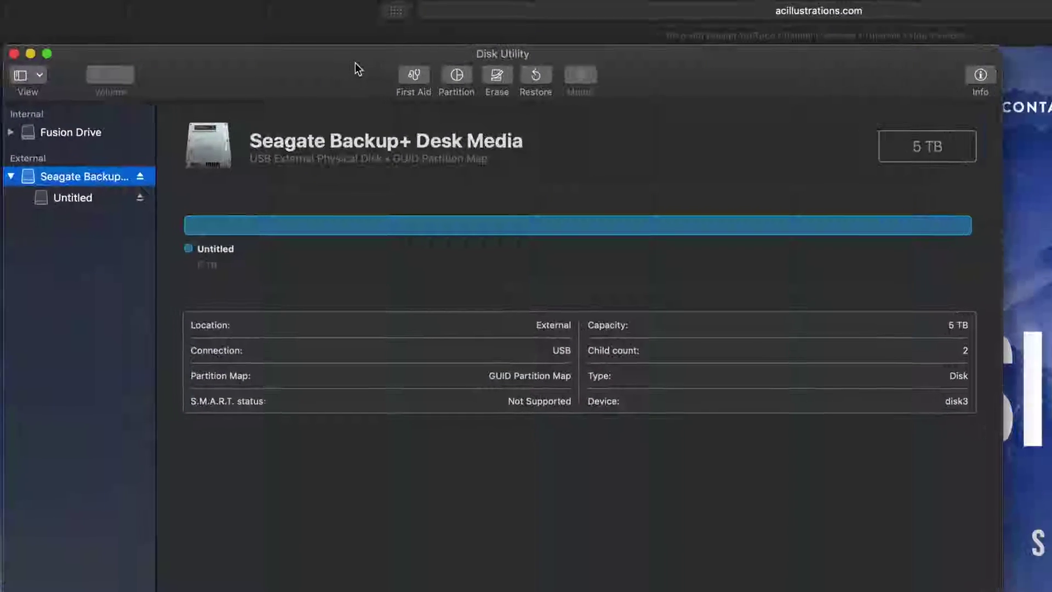
Step: Start partitioning the Seagate Backup+ Desk Media disk and add a second partition, giving two of 2.5 TB each
{"action": "left_click", "coordinate": [463, 76]}
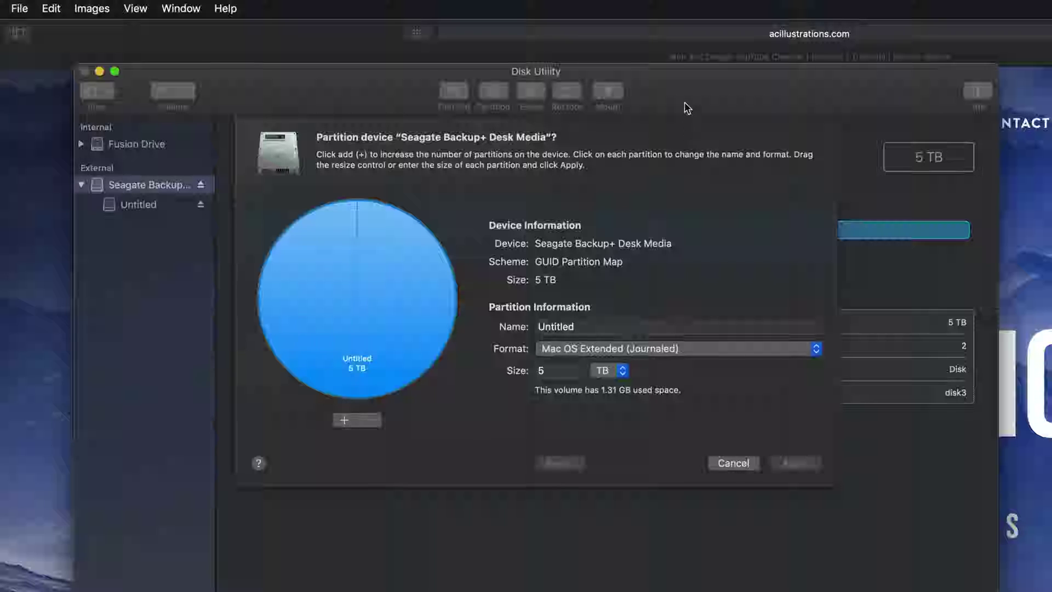
{"action": "left_click_drag", "start_coordinate": [688, 107], "coordinate": [674, 62]}
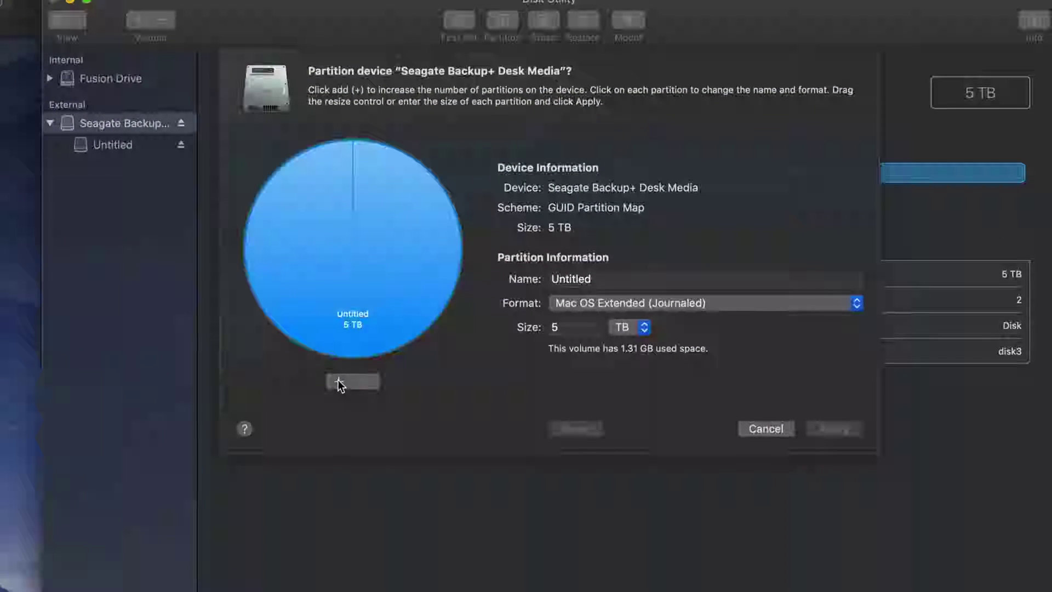
{"action": "left_click", "coordinate": [339, 379]}
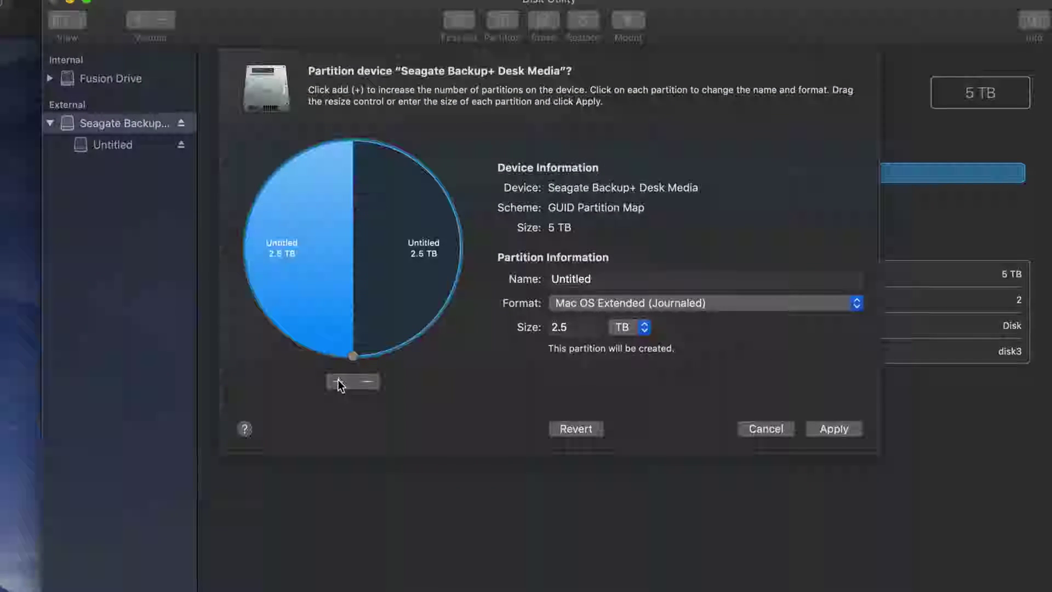
Step: Examine the partition information of each half of the disk chart in turn
{"action": "left_click", "coordinate": [403, 235]}
{"action": "left_click", "coordinate": [321, 234]}
{"action": "left_click", "coordinate": [384, 233]}
{"action": "left_click", "coordinate": [337, 233]}
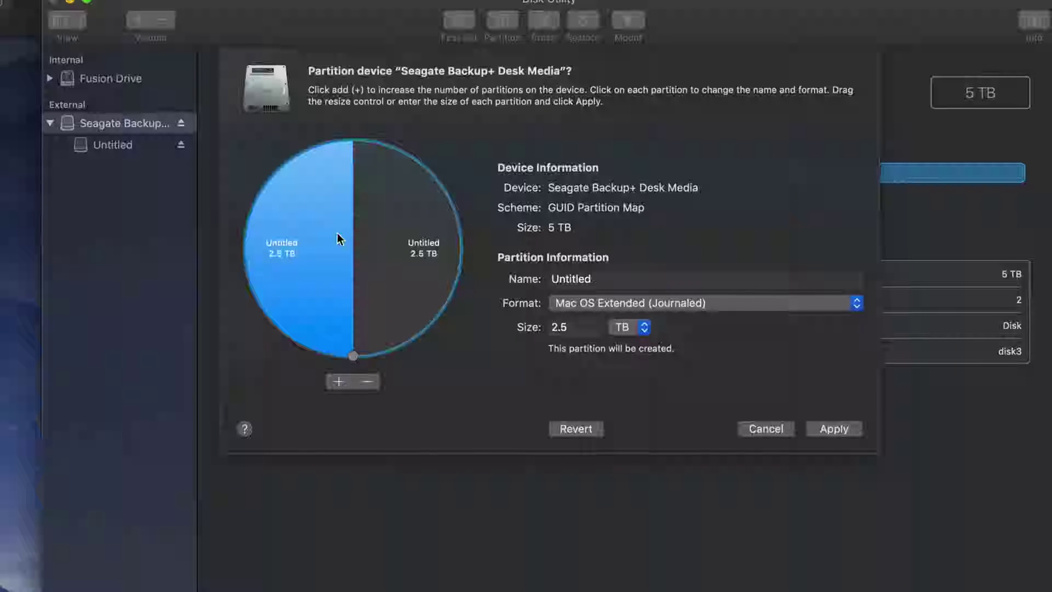
{"action": "left_click", "coordinate": [407, 242]}
{"action": "left_click", "coordinate": [330, 242]}
{"action": "left_click", "coordinate": [367, 240]}
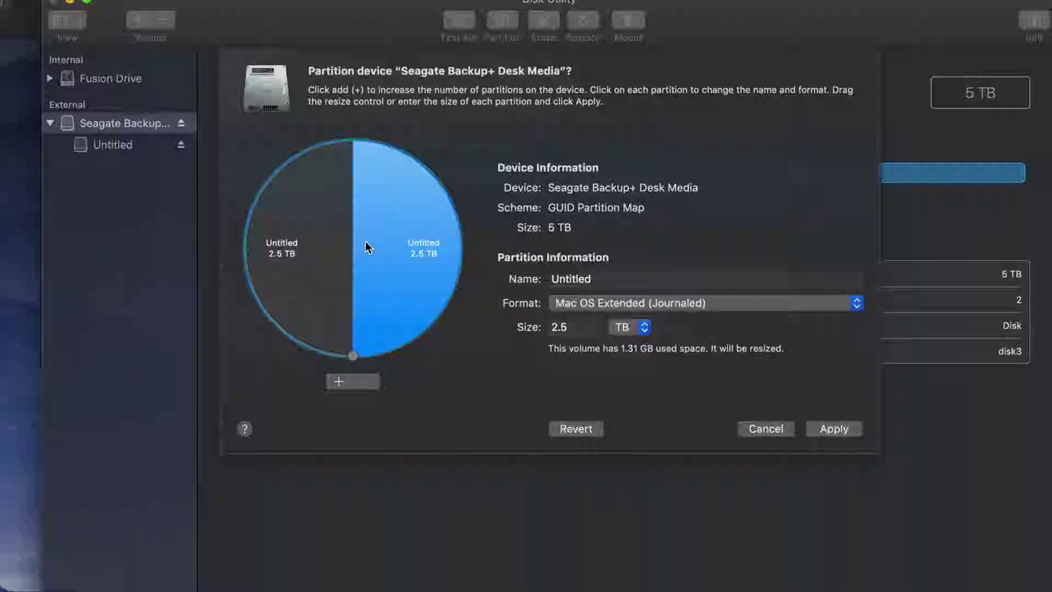
{"action": "left_click", "coordinate": [275, 243]}
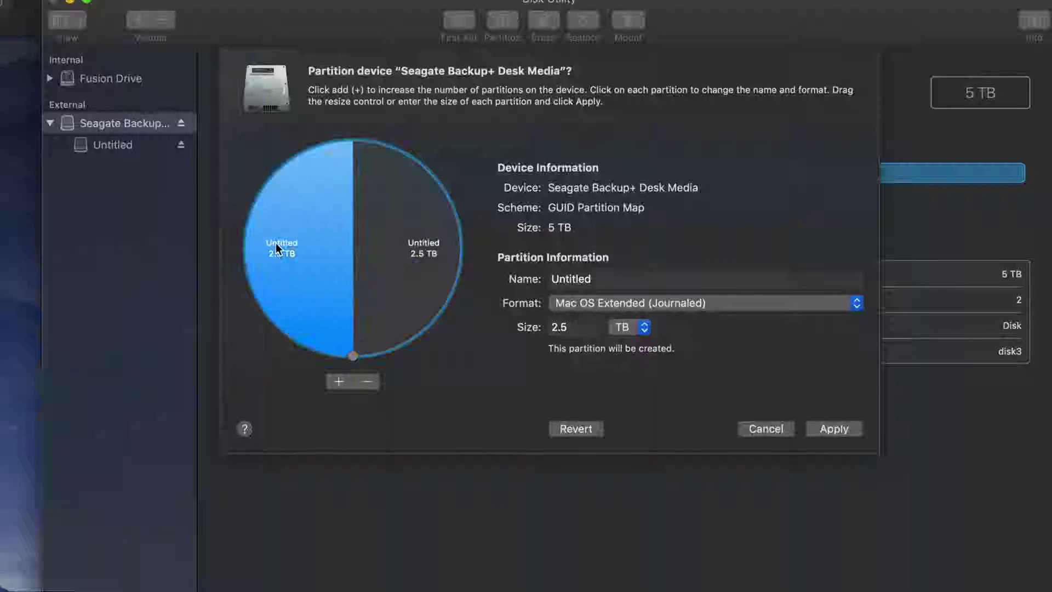
Step: Name the existing volume's partition, in the right half of the chart, PC
{"action": "left_click", "coordinate": [394, 245]}
{"action": "left_click", "coordinate": [592, 280]}
{"action": "left_click_drag", "start_coordinate": [596, 279], "coordinate": [521, 278]}
{"action": "type", "text": "pc"}
{"action": "key", "text": "BackSpace"}
{"action": "key", "text": "BackSpace"}
{"action": "type", "text": "PC"}
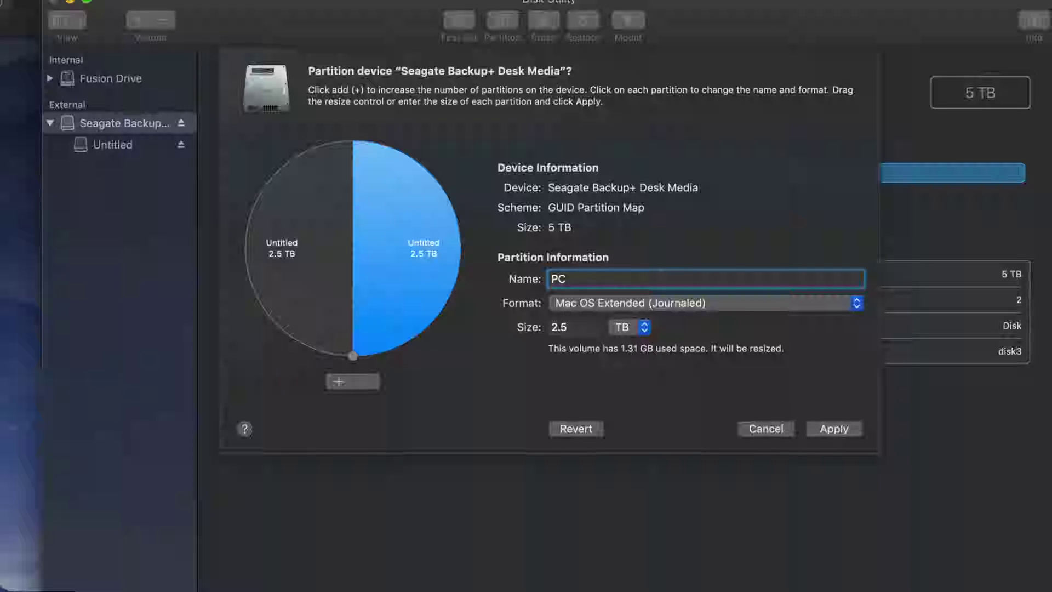
Step: Set the PC partition's format to ExFAT
{"action": "left_click", "coordinate": [617, 300]}
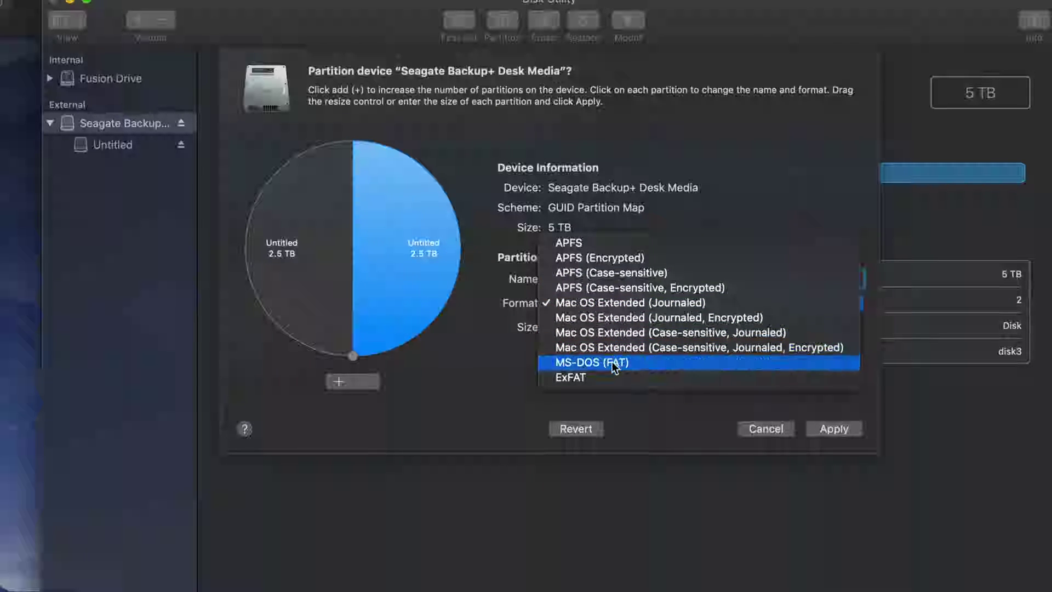
{"action": "left_click", "coordinate": [600, 378]}
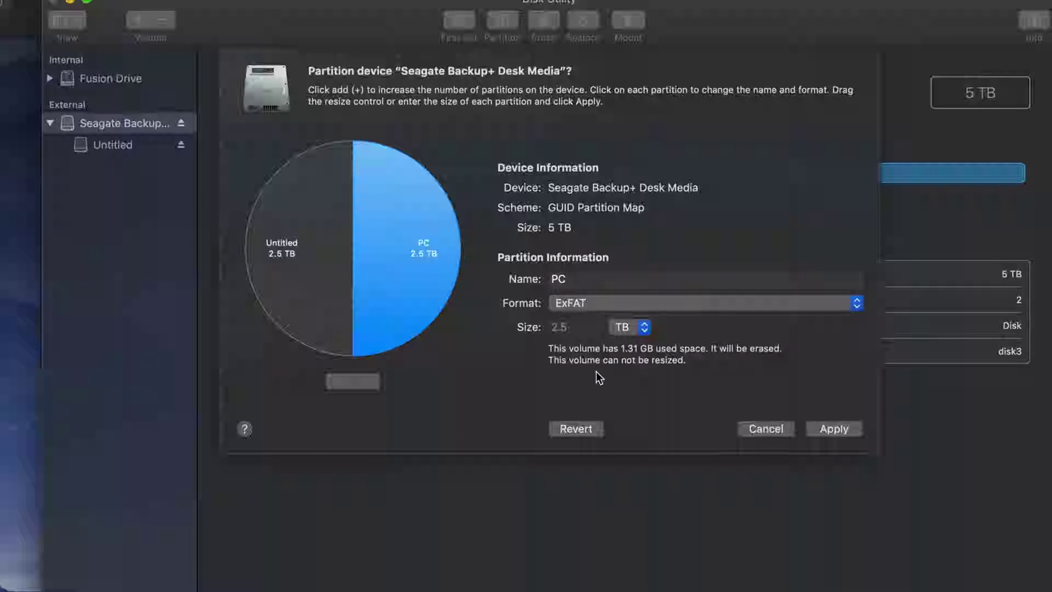
{"action": "left_click", "coordinate": [368, 298]}
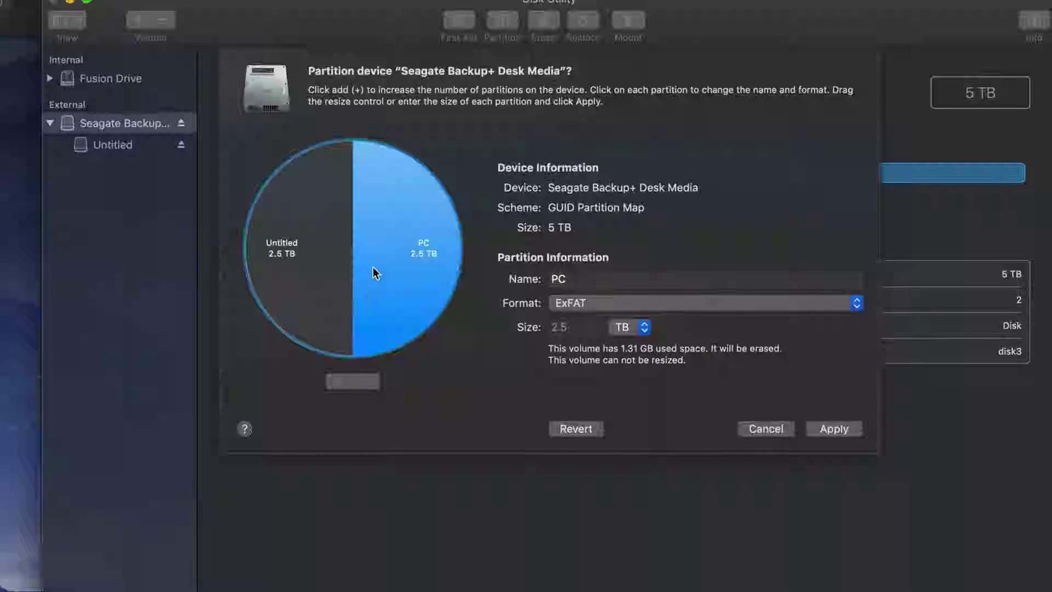
Step: Name the untitled partition in the other half of the chart mac
{"action": "left_click", "coordinate": [280, 274]}
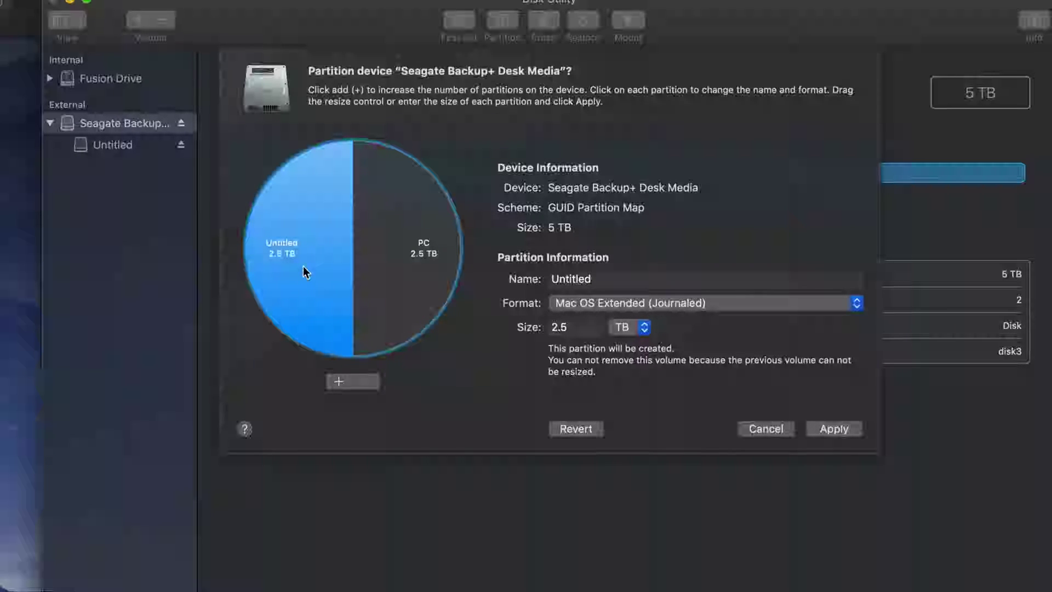
{"action": "left_click", "coordinate": [628, 279]}
{"action": "double_click", "coordinate": [628, 279]}
{"action": "type", "text": "mac"}
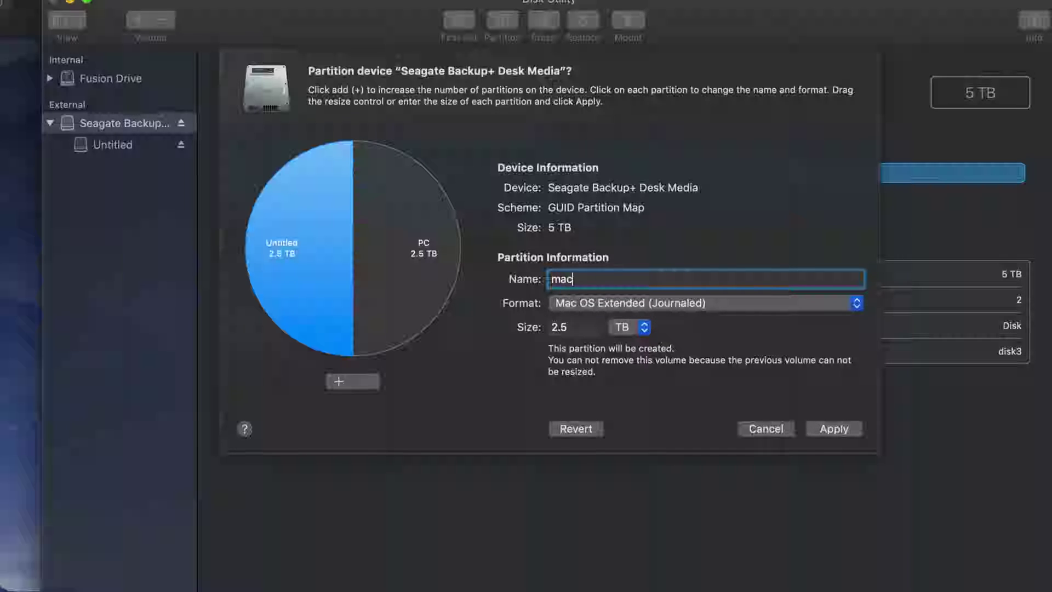
{"action": "left_click", "coordinate": [412, 290]}
{"action": "left_click", "coordinate": [324, 293]}
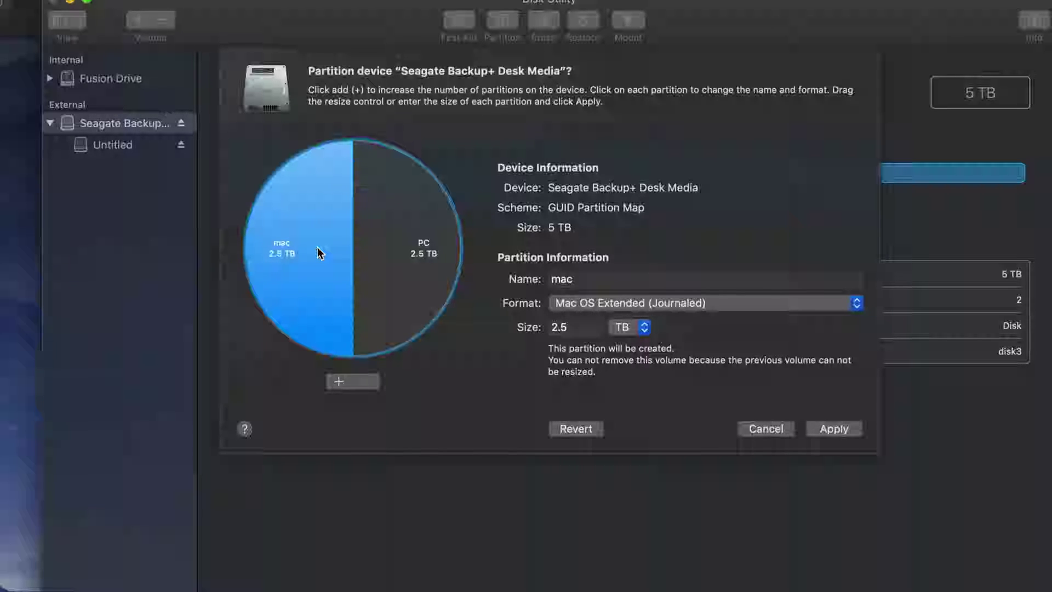
Step: Split the mac partition to add a third partition, and shrink mac to about 397 GB, giving the new one about 2.1 TB
{"action": "left_click", "coordinate": [425, 288]}
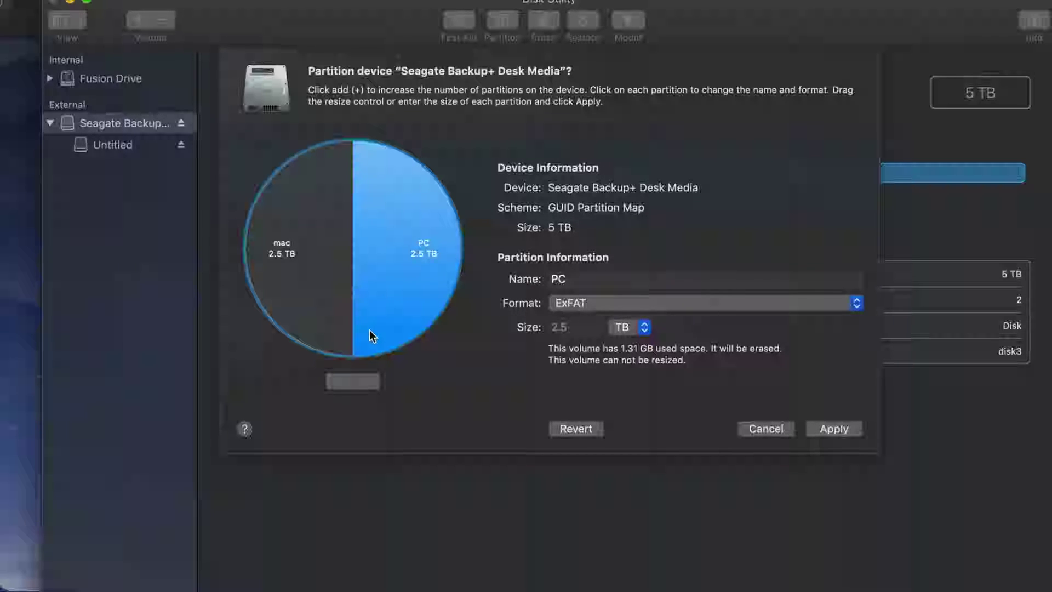
{"action": "left_click", "coordinate": [336, 314]}
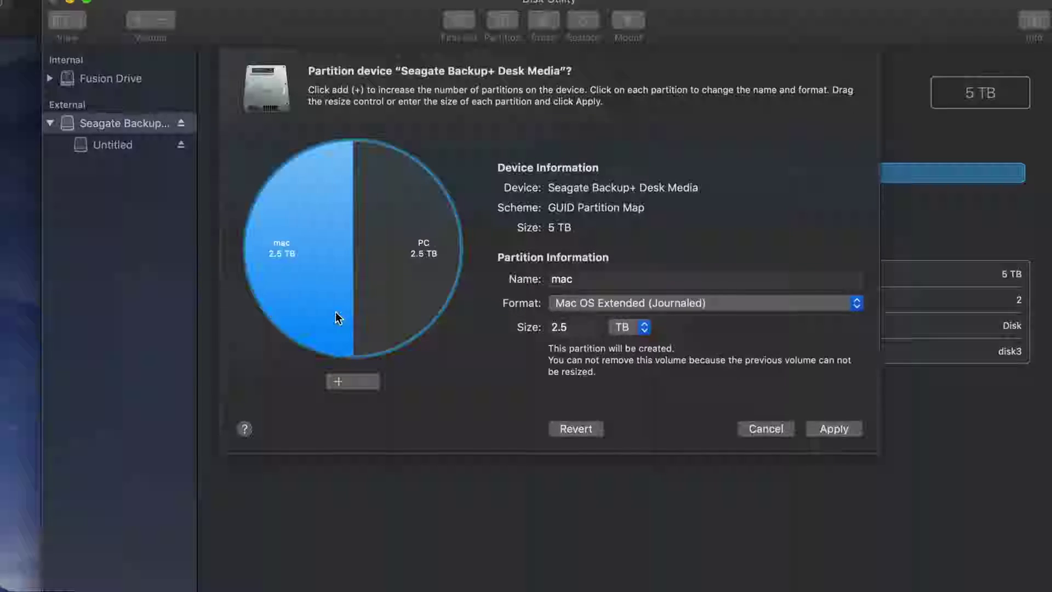
{"action": "left_click", "coordinate": [338, 383]}
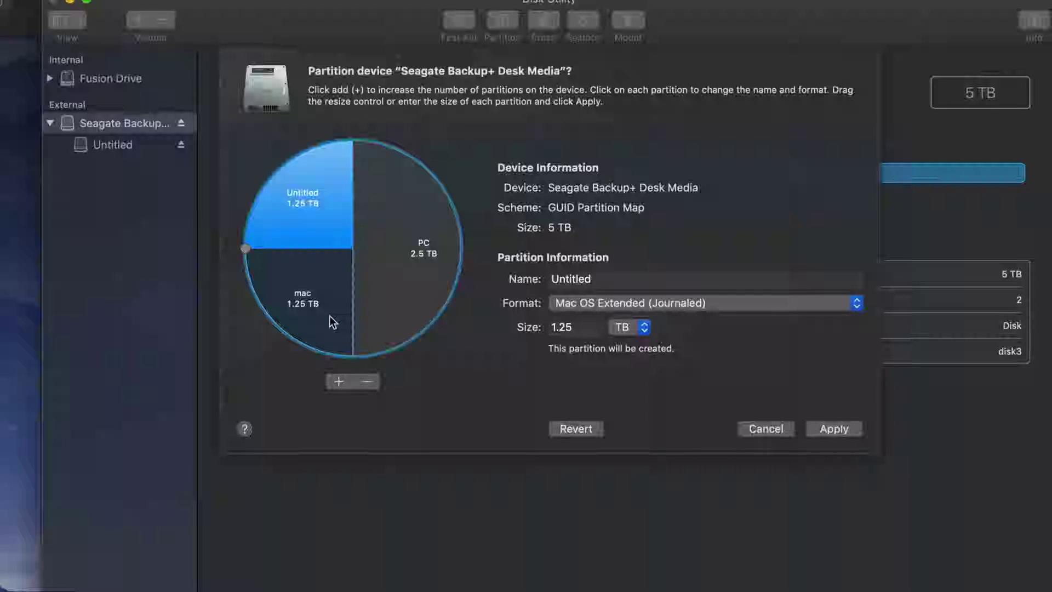
{"action": "left_click_drag", "start_coordinate": [244, 248], "coordinate": [294, 357]}
{"action": "left_click", "coordinate": [407, 275]}
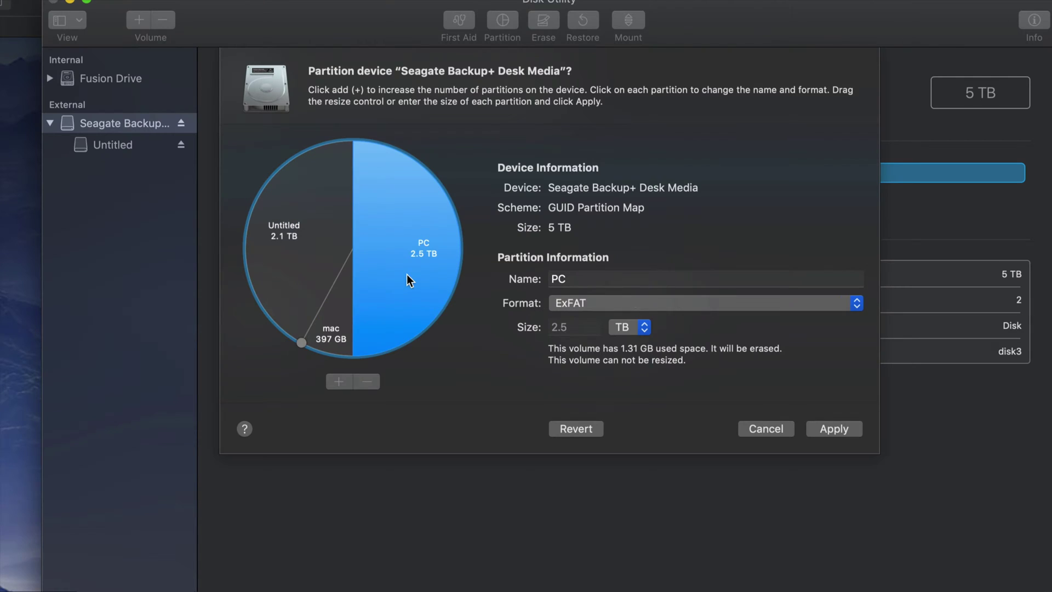
Step: Name the new untitled partition Time Machine
{"action": "left_click", "coordinate": [280, 256]}
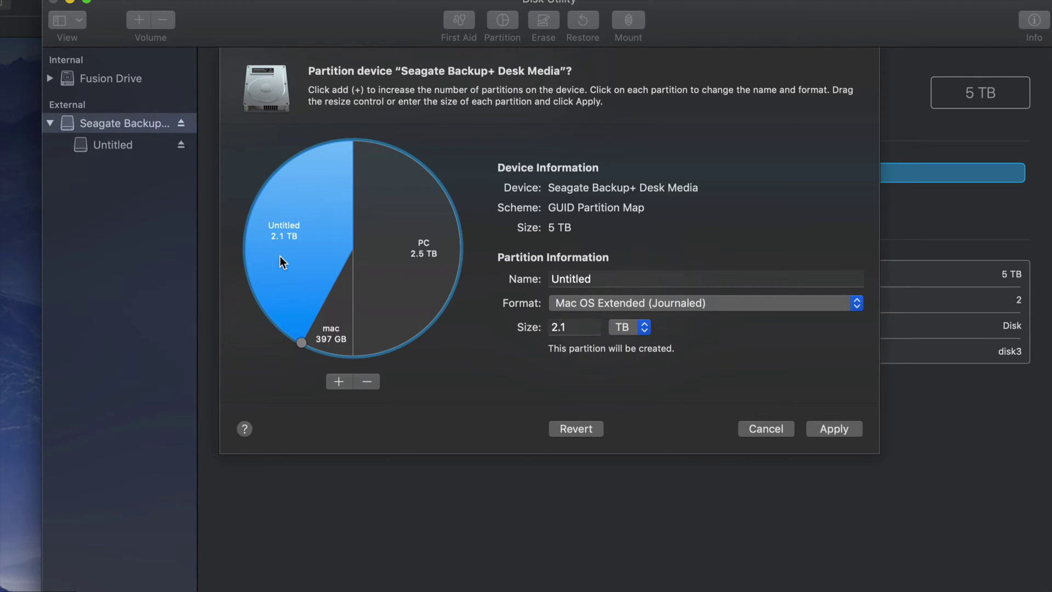
{"action": "left_click", "coordinate": [627, 285]}
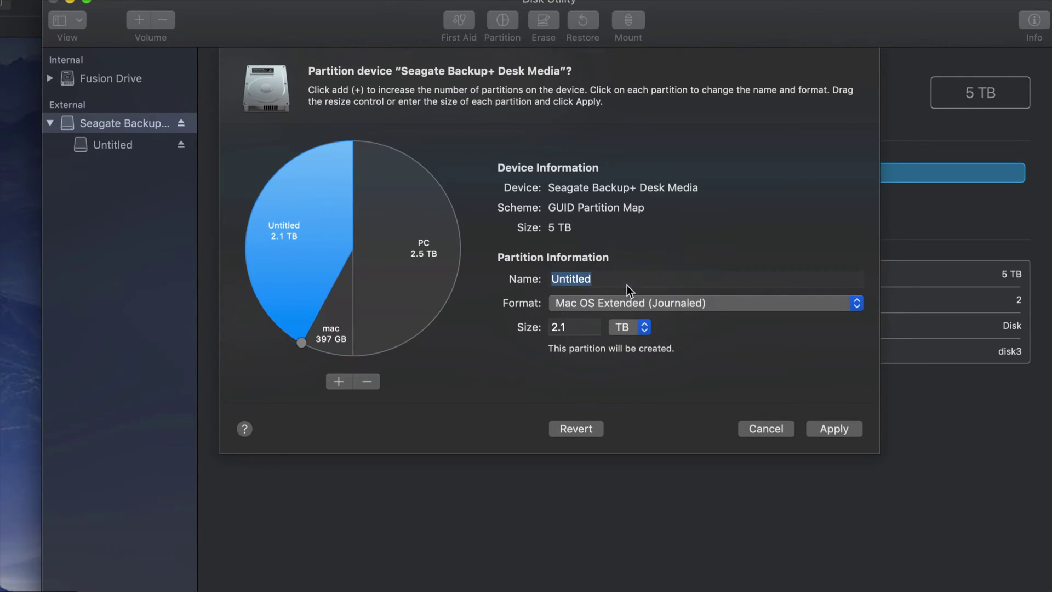
{"action": "left_click_drag", "start_coordinate": [635, 278], "coordinate": [543, 278]}
{"action": "type", "text": "Time Machine"}
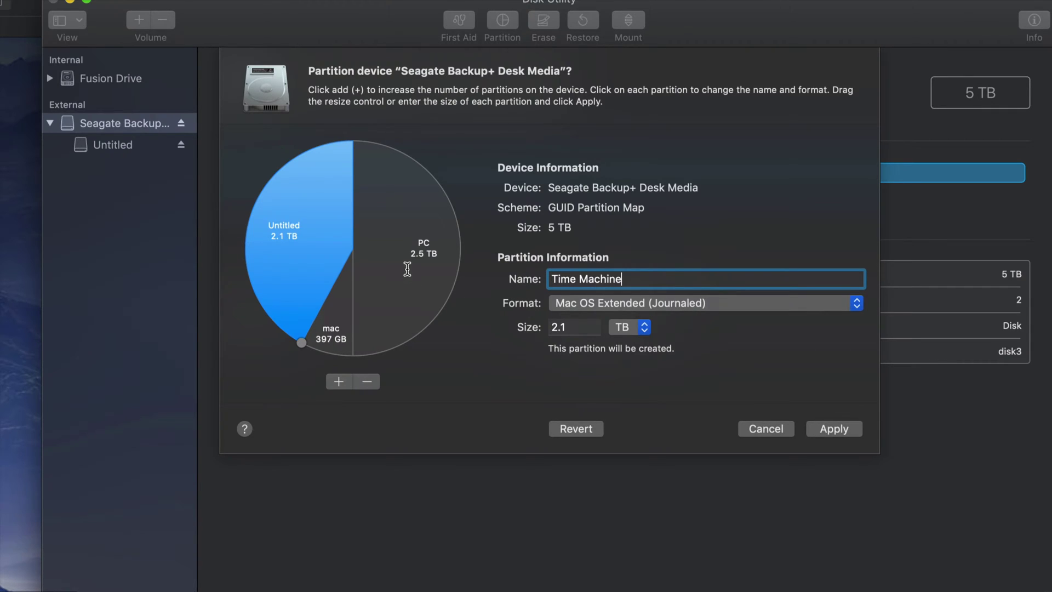
{"action": "left_click", "coordinate": [432, 241]}
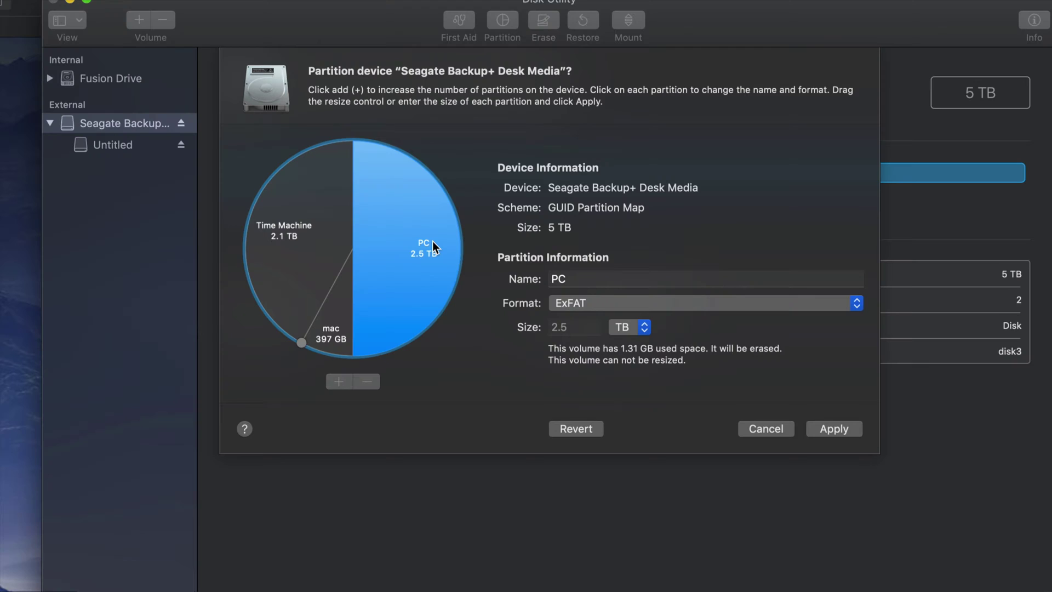
Step: Choose Mac OS Extended (Journaled) as the format for both the Time Machine and mac partitions, and check the PC partition's format
{"action": "left_click", "coordinate": [341, 325]}
{"action": "left_click", "coordinate": [307, 262]}
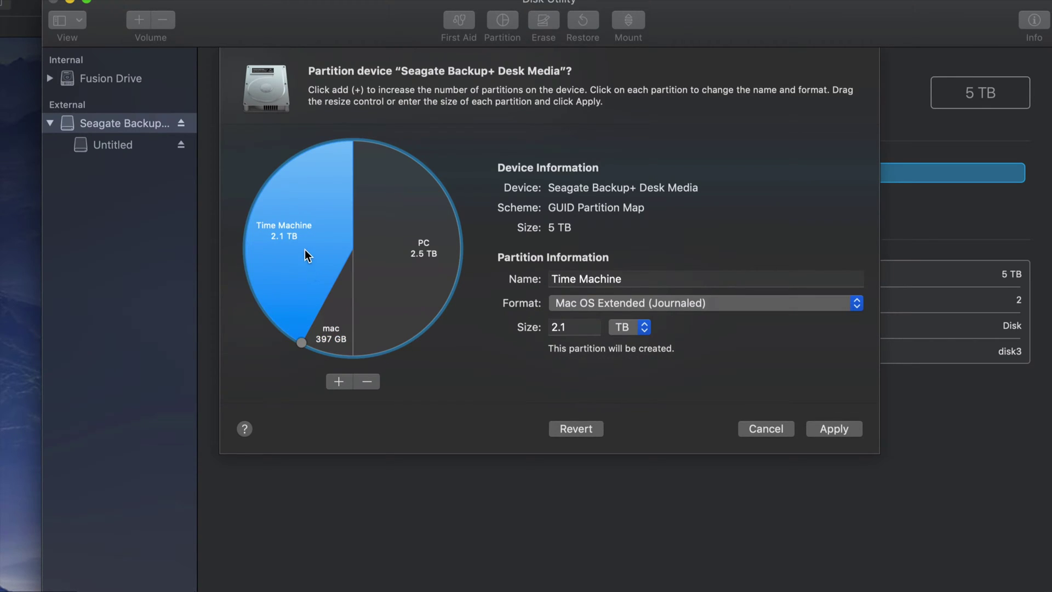
{"action": "left_click", "coordinate": [778, 304]}
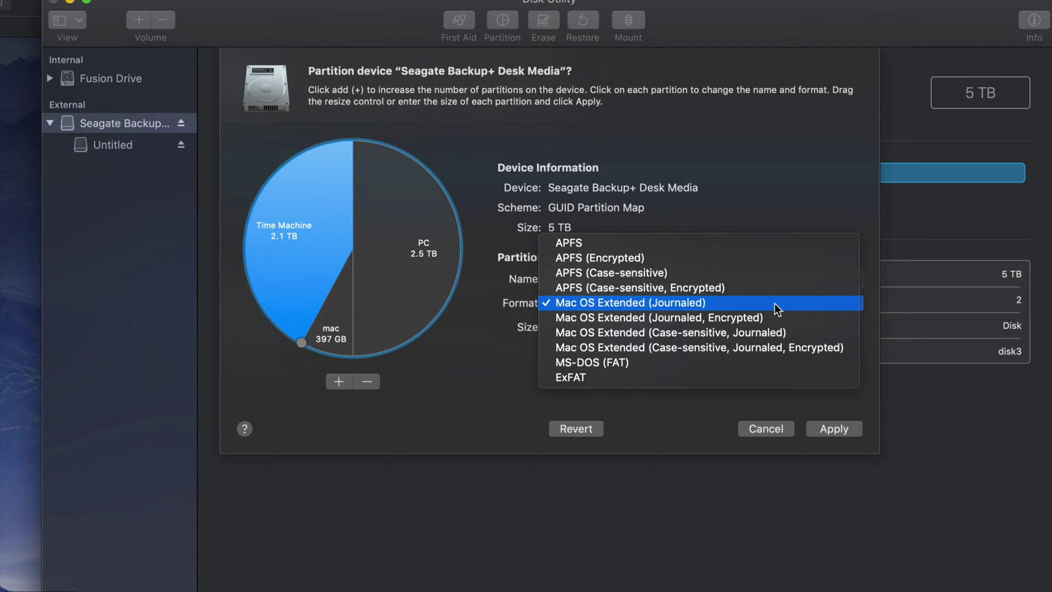
{"action": "left_click", "coordinate": [744, 304]}
{"action": "left_click", "coordinate": [342, 323]}
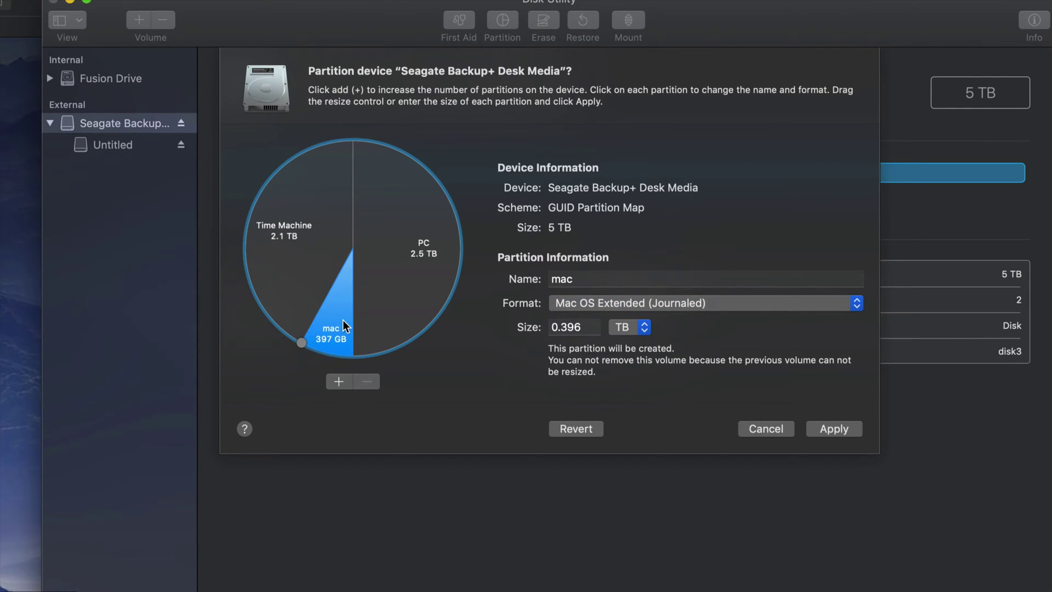
{"action": "left_click", "coordinate": [820, 302]}
{"action": "left_click", "coordinate": [748, 307]}
{"action": "left_click", "coordinate": [419, 274]}
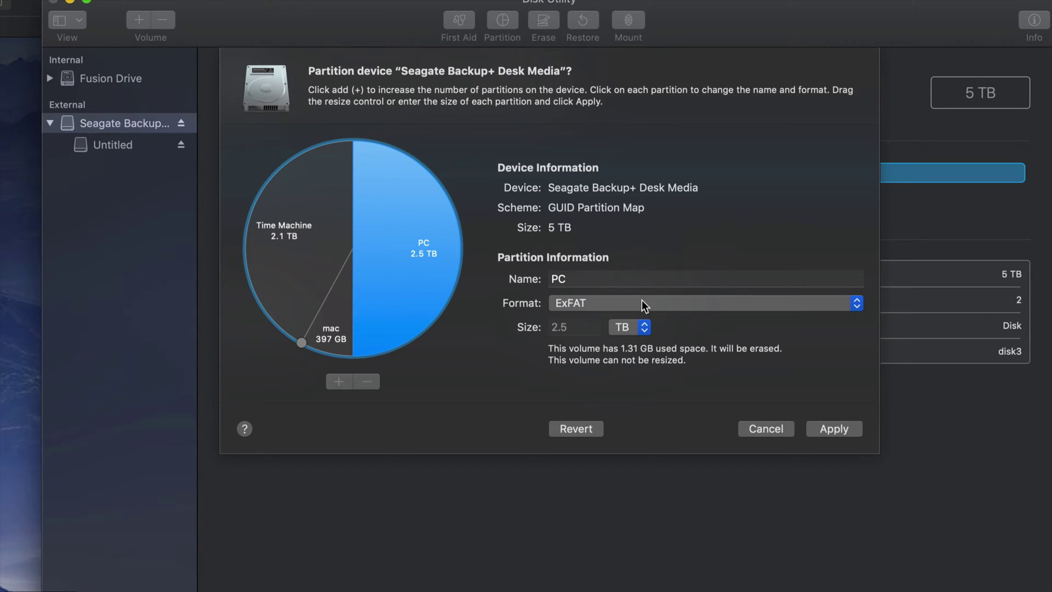
Step: Review the three partitions in turn and reduce the mac partition to about 350 GB, enlarging Time Machine to about 2.15 TB
{"action": "left_click", "coordinate": [294, 259]}
{"action": "left_click", "coordinate": [410, 251]}
{"action": "left_click", "coordinate": [334, 277]}
{"action": "left_click", "coordinate": [340, 285]}
{"action": "left_click", "coordinate": [410, 287]}
{"action": "left_click", "coordinate": [311, 265]}
{"action": "left_click", "coordinate": [342, 297]}
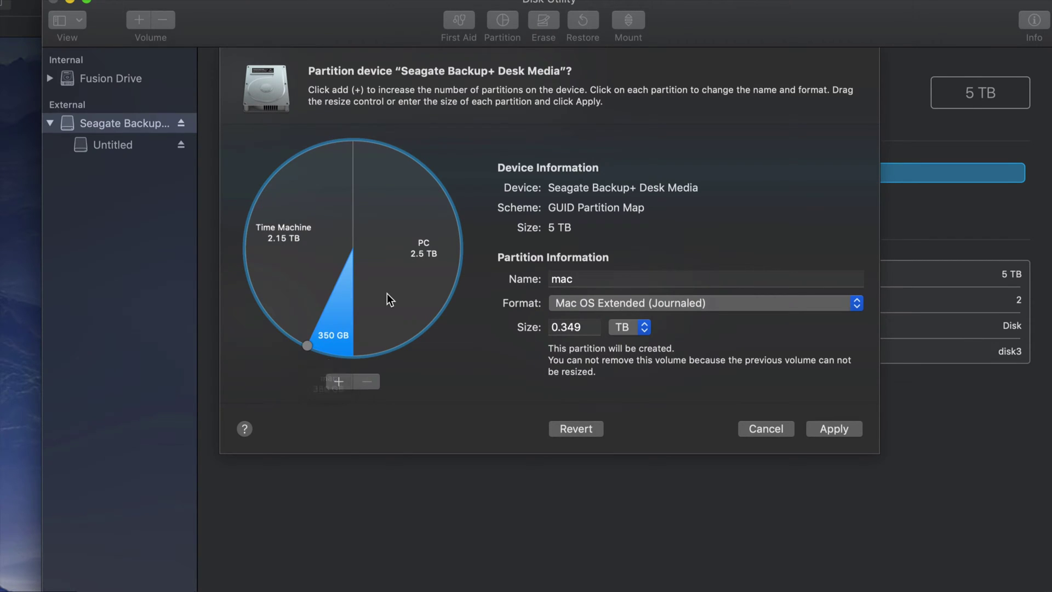
Step: Apply the partitioning to the Seagate Backup+ Desk Media disk, confirm it, and dismiss the completed operation
{"action": "left_click", "coordinate": [840, 429]}
{"action": "left_click", "coordinate": [666, 300]}
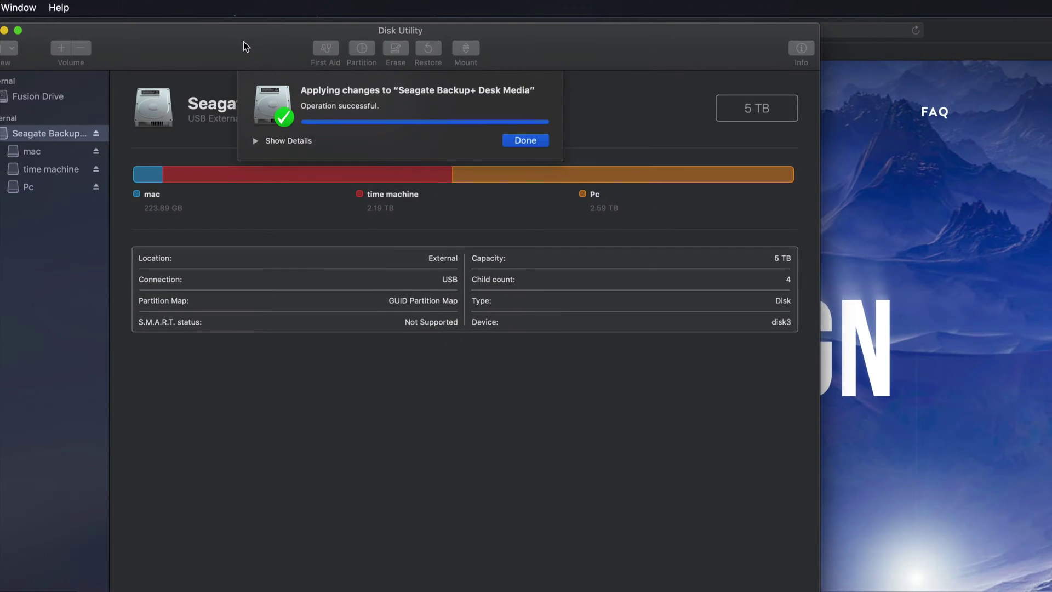
{"action": "left_click_drag", "start_coordinate": [243, 47], "coordinate": [330, 50]}
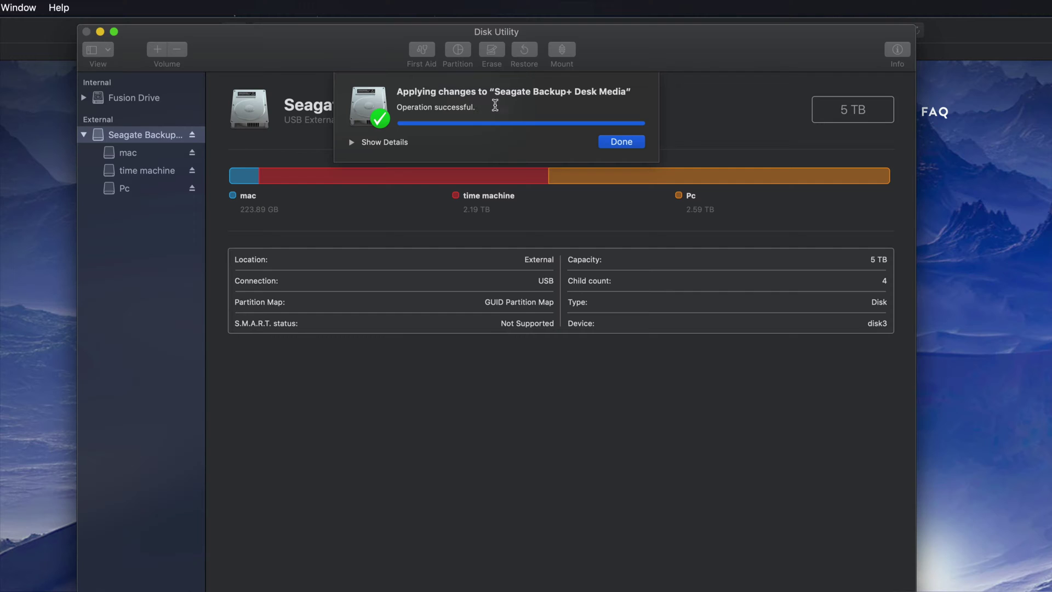
{"action": "left_click", "coordinate": [613, 141]}
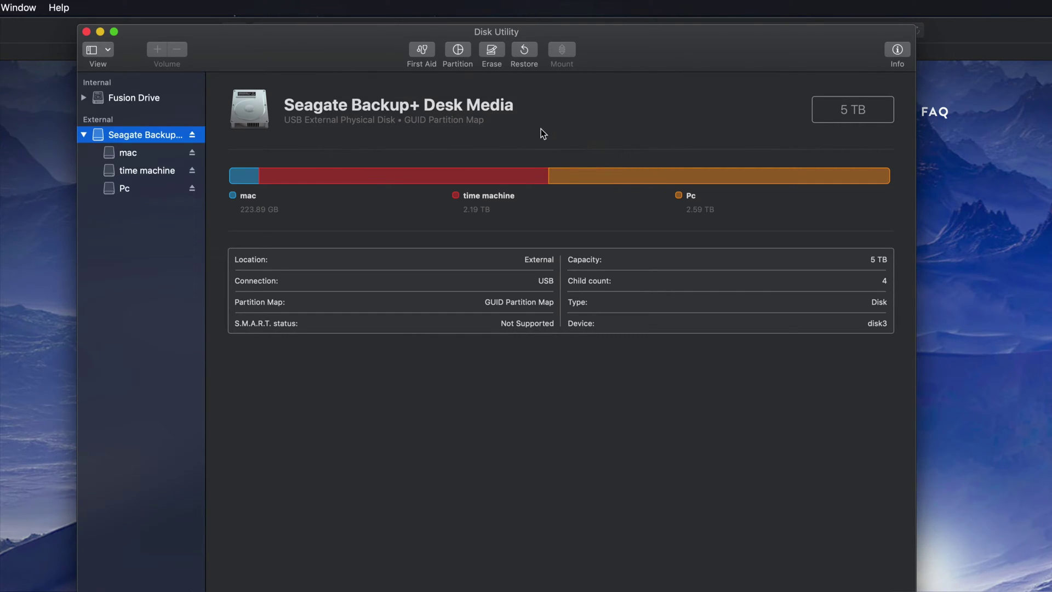
Step: Examine the details of the mac, time machine and Pc volumes in turn
{"action": "left_click", "coordinate": [132, 158]}
{"action": "left_click", "coordinate": [134, 173]}
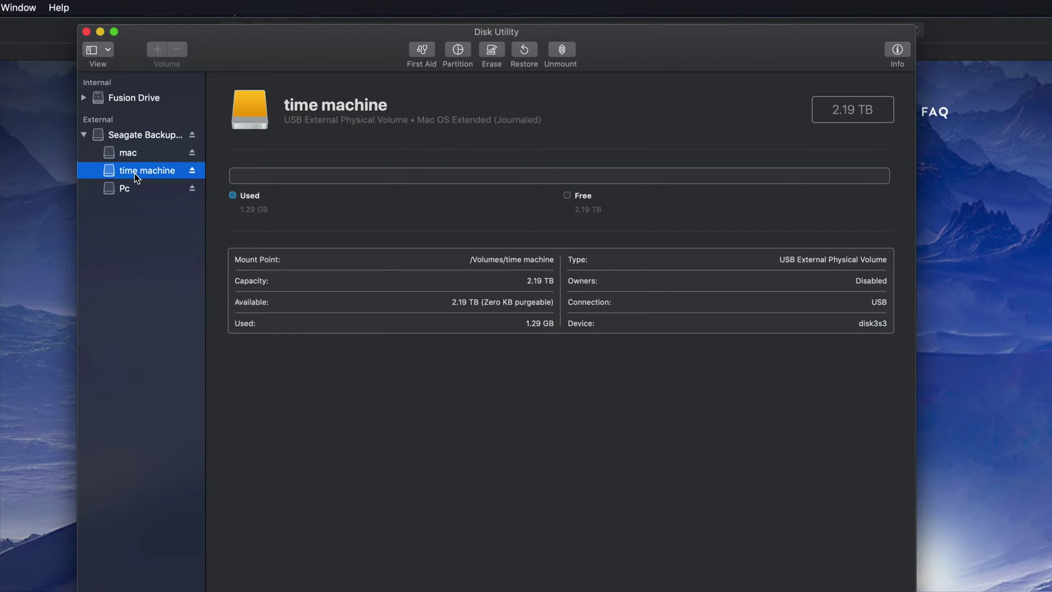
{"action": "left_click", "coordinate": [137, 152]}
{"action": "left_click", "coordinate": [146, 170]}
{"action": "left_click", "coordinate": [132, 191]}
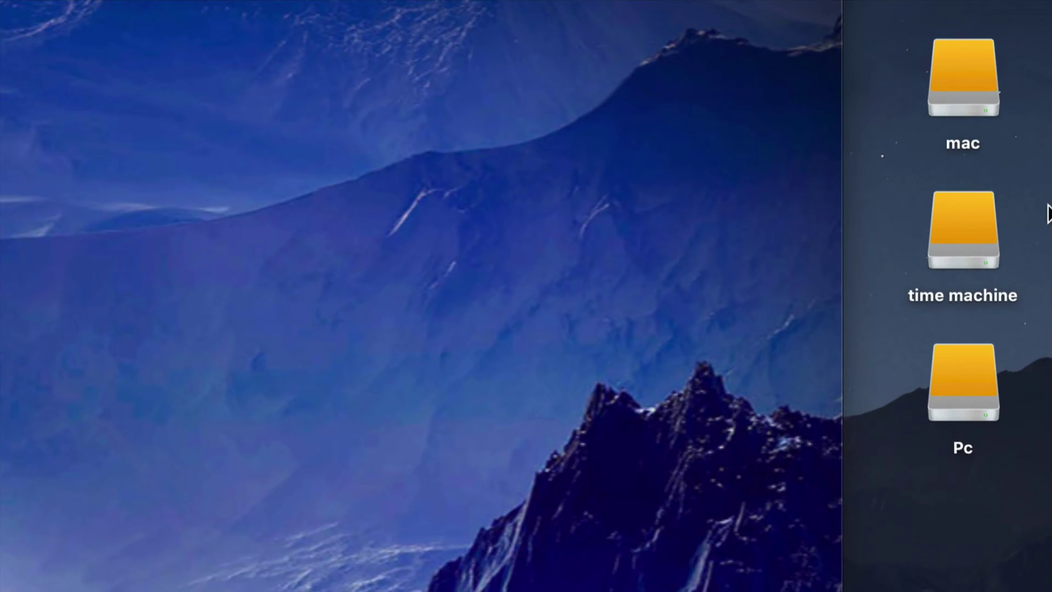
Step: Open the time machine, Pc and mac volumes from the desktop and spread the mac and Pc windows apart
{"action": "left_click", "coordinate": [959, 97]}
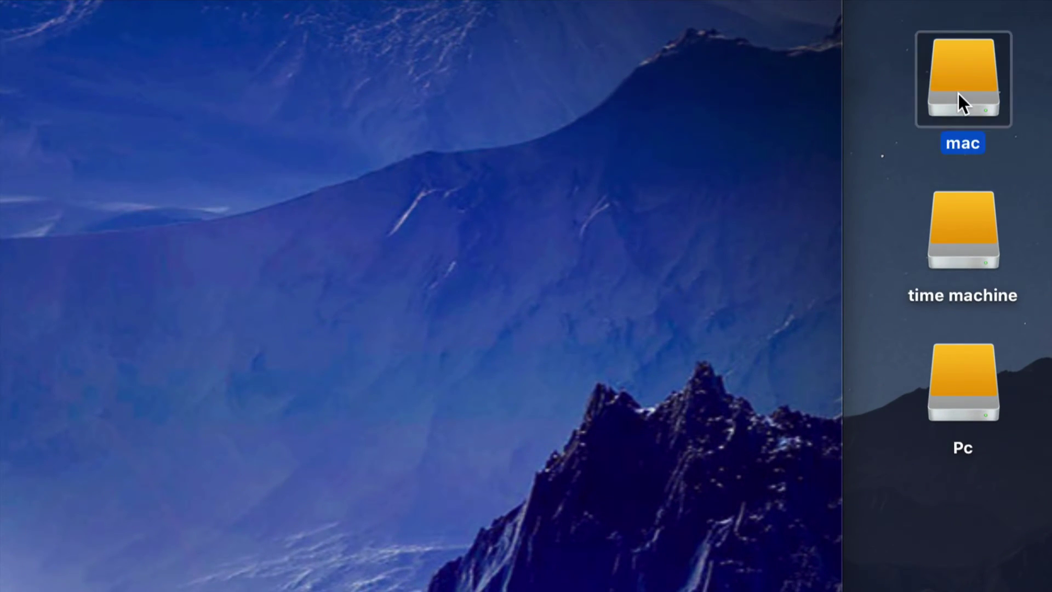
{"action": "left_click", "coordinate": [964, 234]}
{"action": "left_click", "coordinate": [970, 383]}
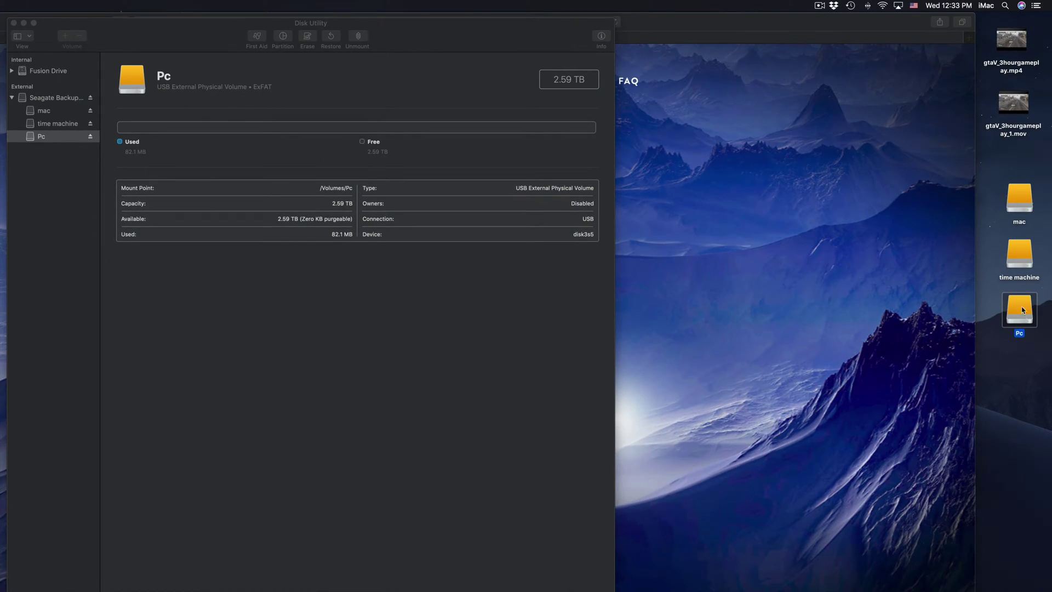
{"action": "left_click", "coordinate": [1019, 267]}
{"action": "double_click", "coordinate": [1019, 260]}
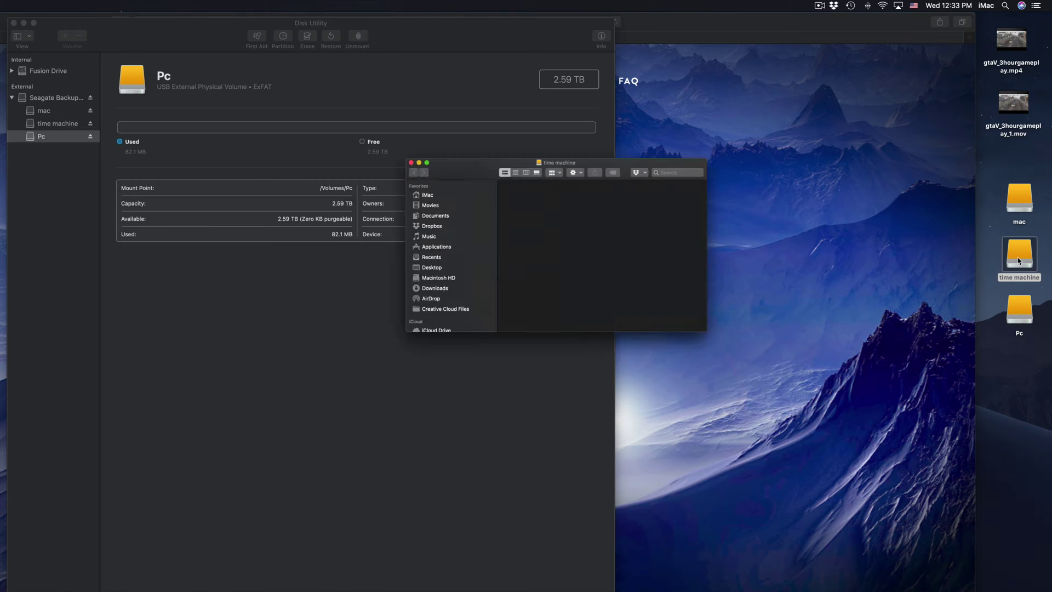
{"action": "double_click", "coordinate": [1019, 305]}
{"action": "double_click", "coordinate": [1013, 208]}
{"action": "left_click_drag", "start_coordinate": [335, 175], "coordinate": [548, 153]}
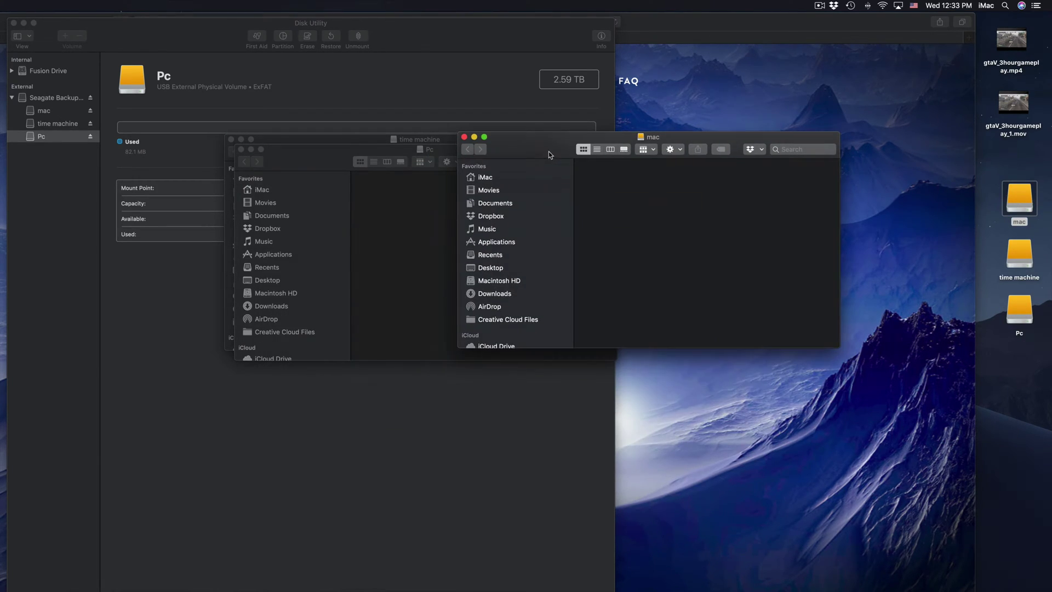
{"action": "left_click_drag", "start_coordinate": [330, 154], "coordinate": [617, 214]}
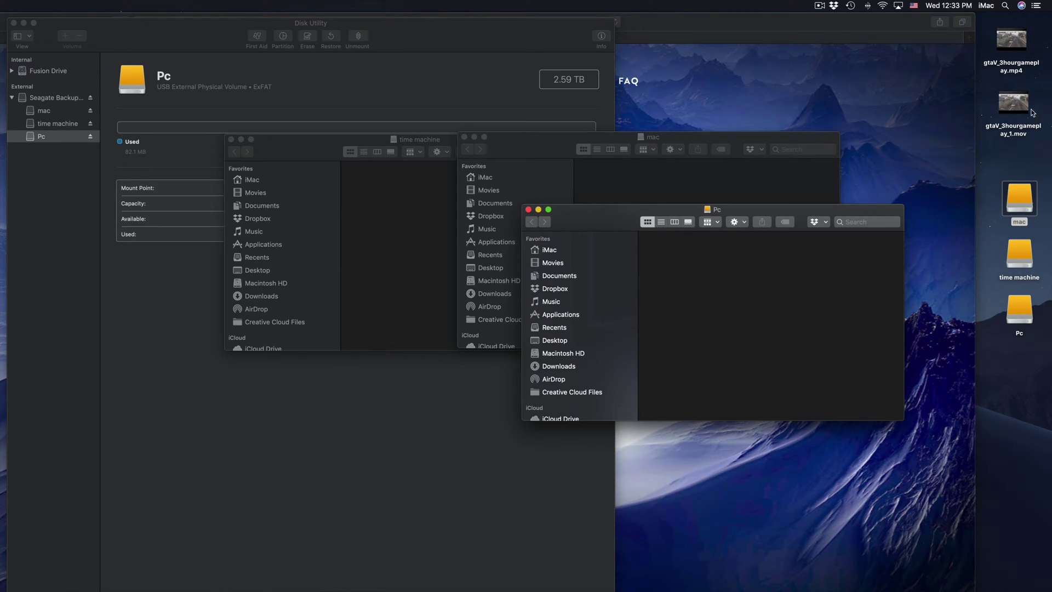
Step: Try copying gtaV_3hourgameplay_1.mov to the Pc volume and gtaV_3hourgameplay.mp4 to the mac volume, and stop the copying
{"action": "left_click", "coordinate": [1013, 103]}
{"action": "left_click_drag", "start_coordinate": [1011, 39], "coordinate": [826, 169]}
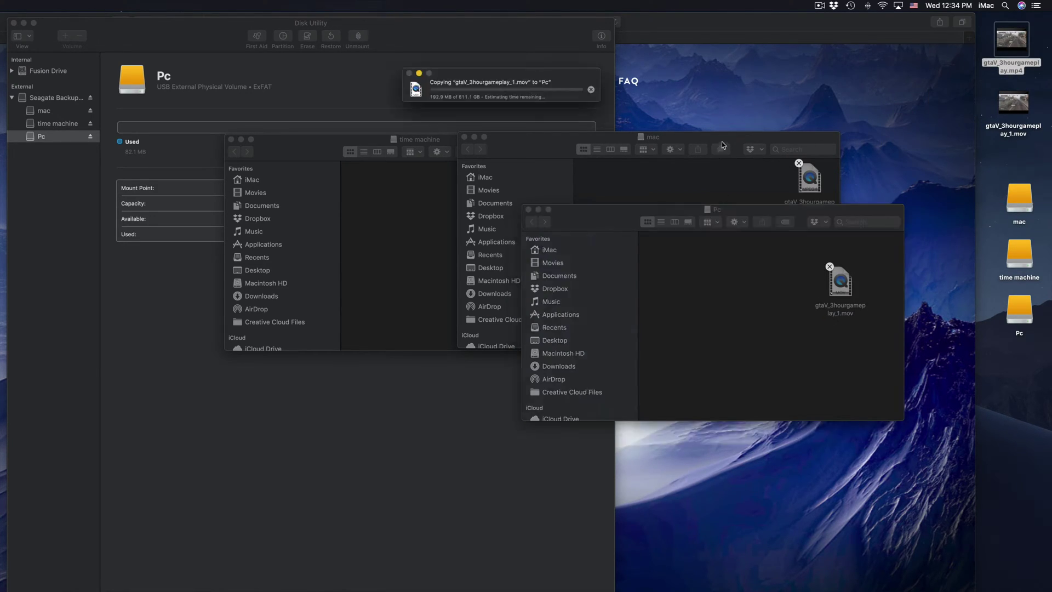
{"action": "left_click_drag", "start_coordinate": [721, 143], "coordinate": [733, 125]}
{"action": "left_click", "coordinate": [554, 76]}
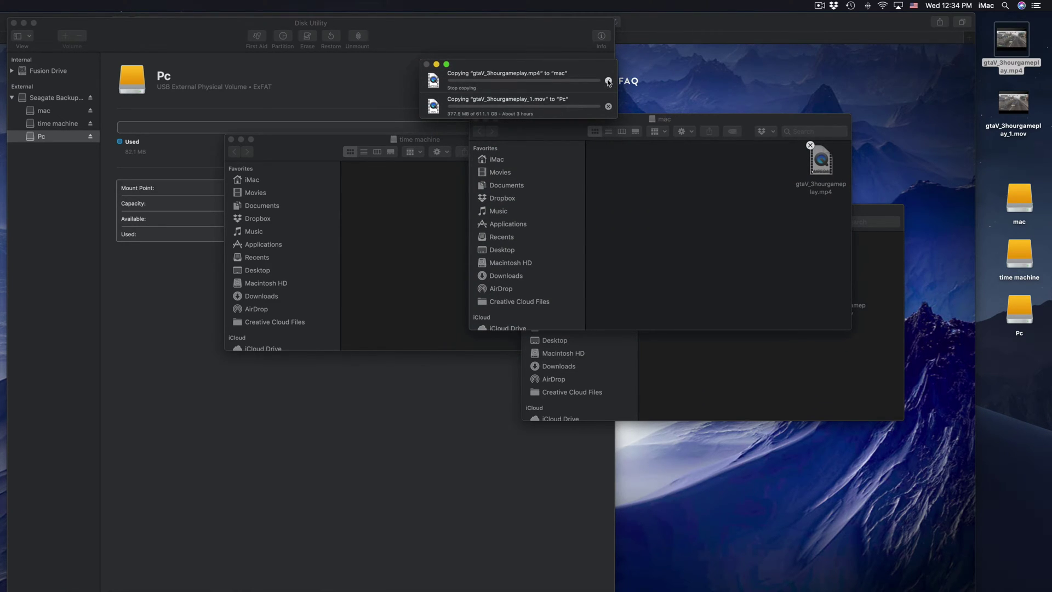
{"action": "key", "text": "super+Tab"}
{"action": "left_click", "coordinate": [775, 271]}
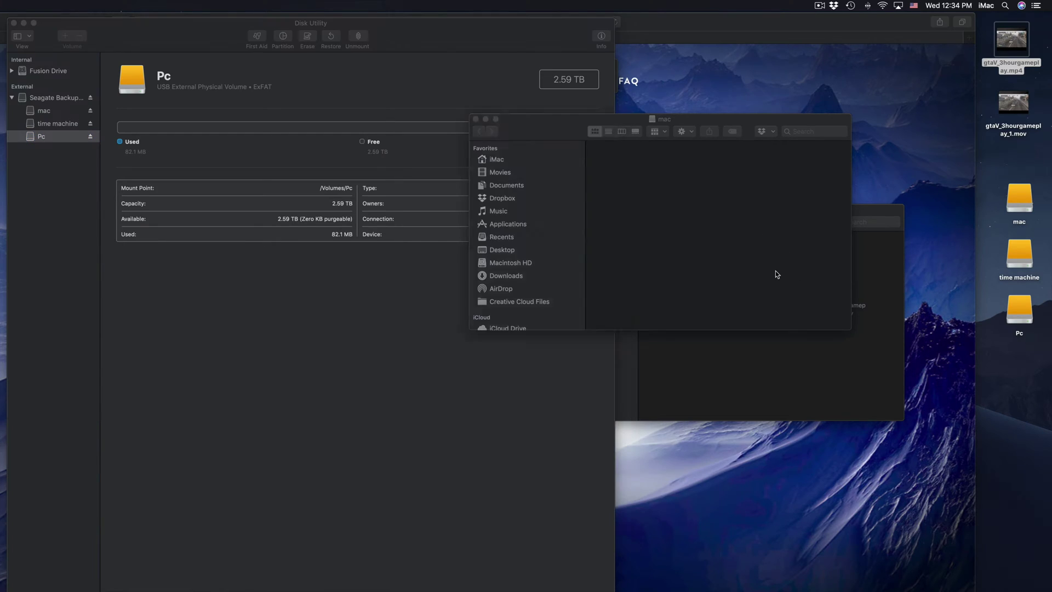
Step: Reposition the Pc volume's window slightly and close the mac volume's window
{"action": "left_click", "coordinate": [798, 350]}
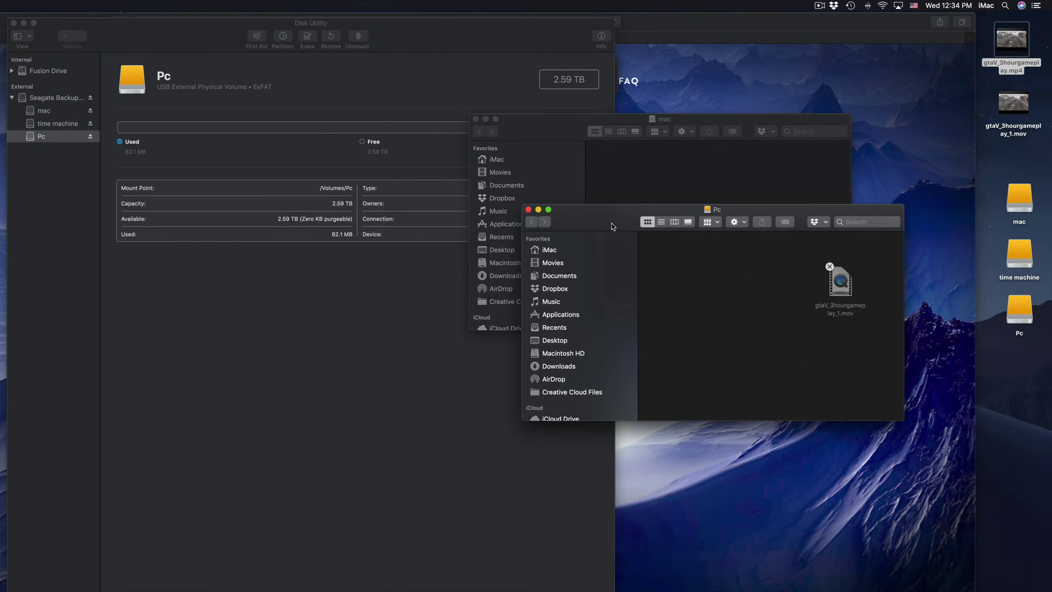
{"action": "left_click_drag", "start_coordinate": [611, 223], "coordinate": [618, 225]}
{"action": "left_click", "coordinate": [545, 126]}
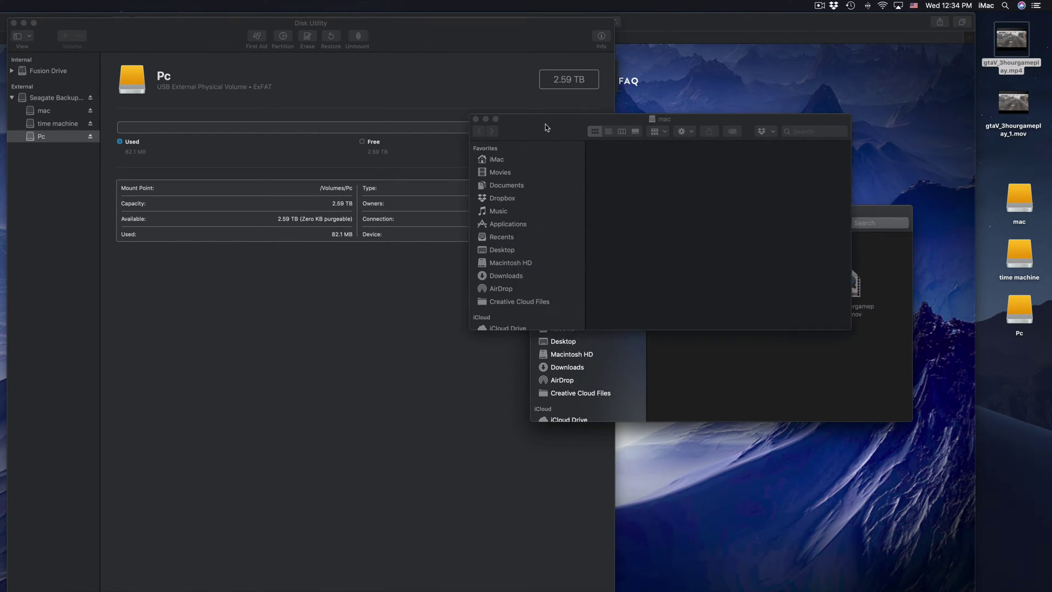
{"action": "left_click", "coordinate": [475, 119]}
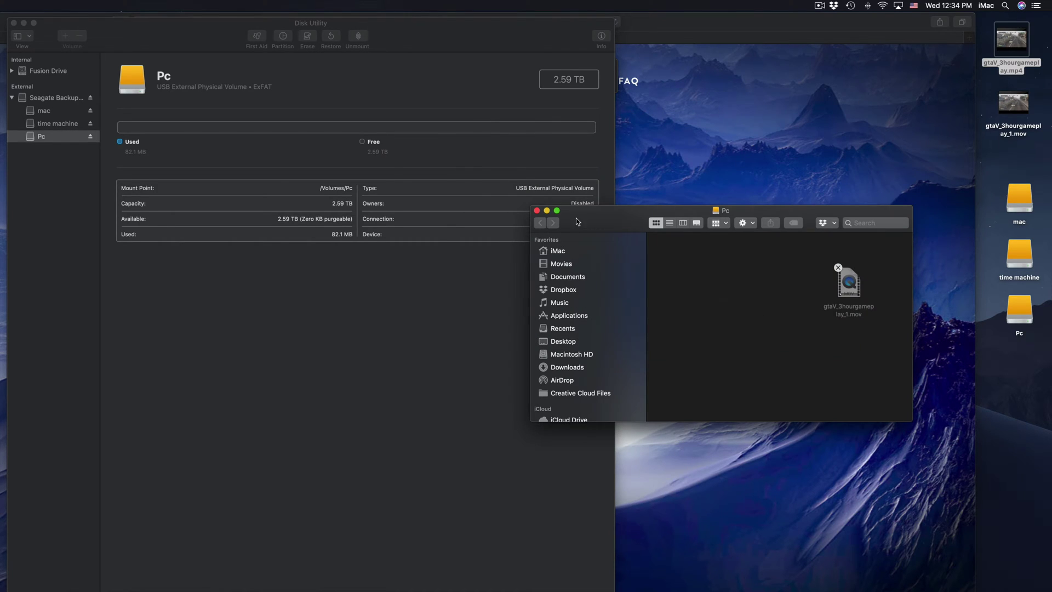
Step: Close the Pc volume's window and reposition the Disk Utility and time machine windows
{"action": "left_click", "coordinate": [536, 212]}
{"action": "left_click_drag", "start_coordinate": [366, 47], "coordinate": [421, 248]}
{"action": "left_click_drag", "start_coordinate": [322, 144], "coordinate": [462, 135]}
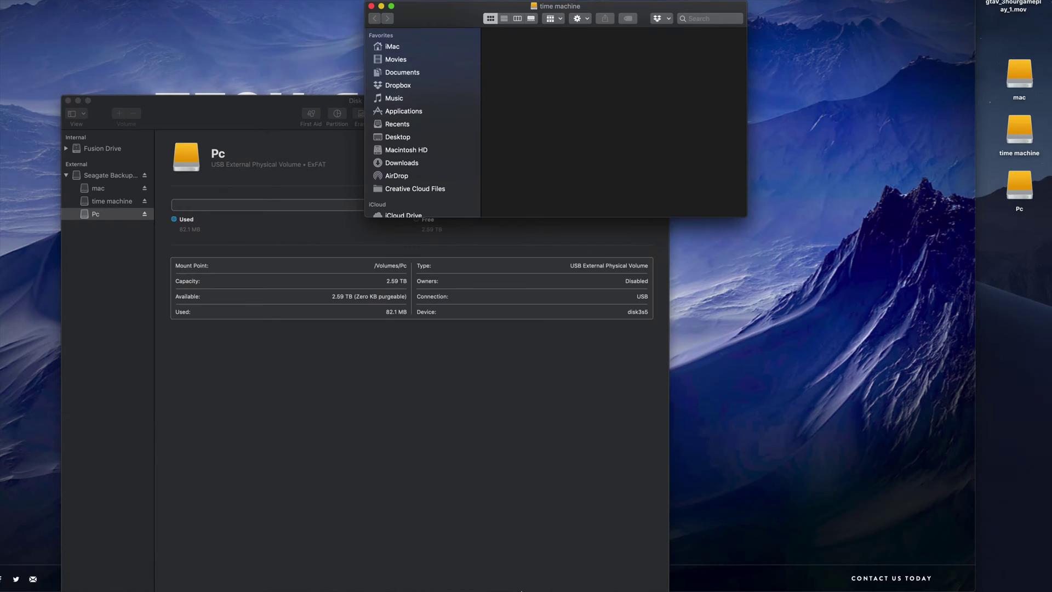
Step: Search Spotlight for "system" and open System Preferences
{"action": "mouse_move", "coordinate": [525, 590]}
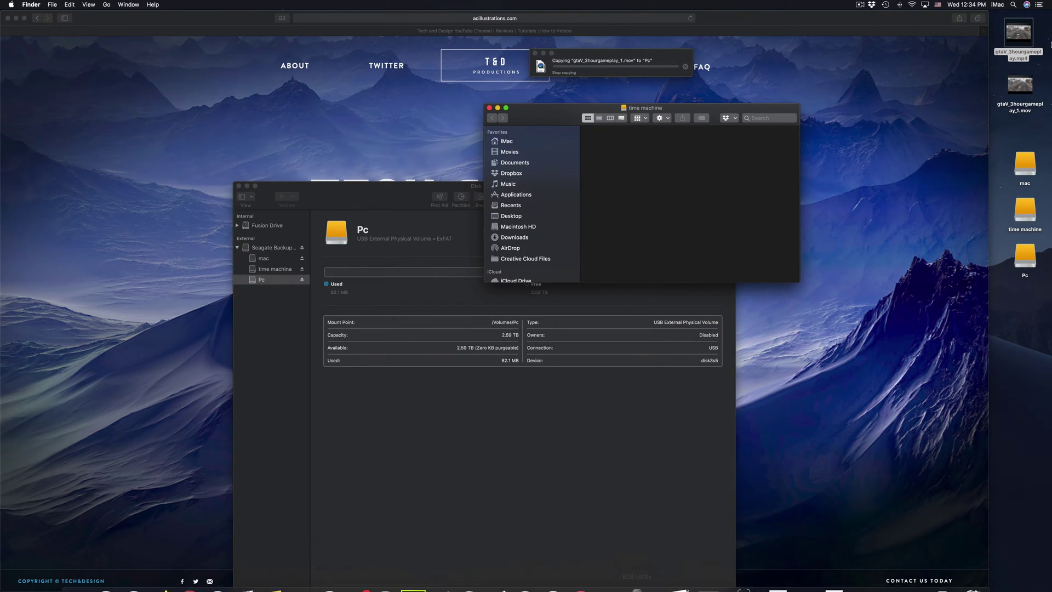
{"action": "left_click", "coordinate": [1013, 4]}
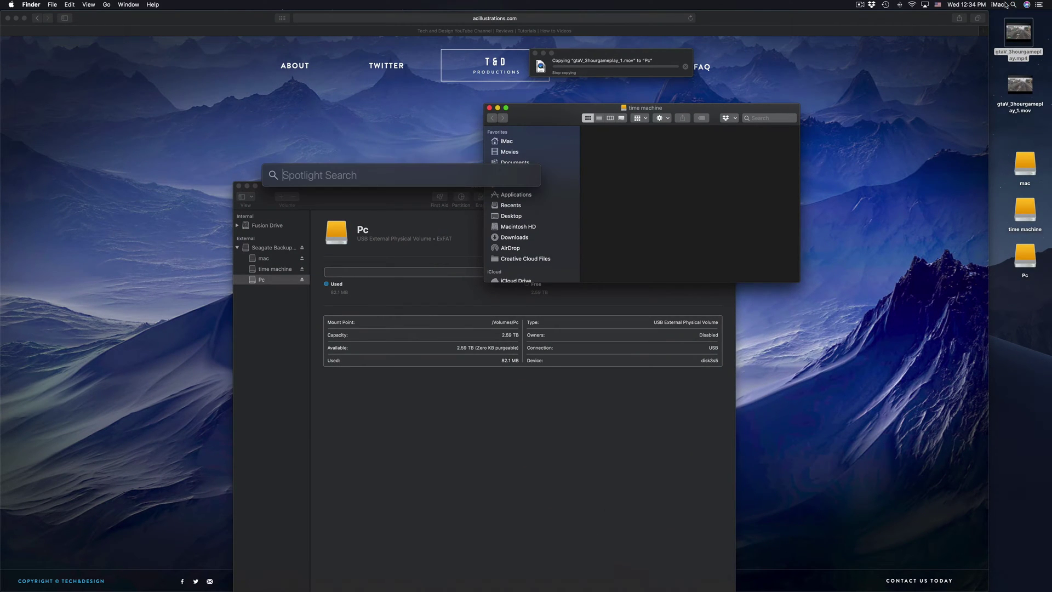
{"action": "type", "text": "system"}
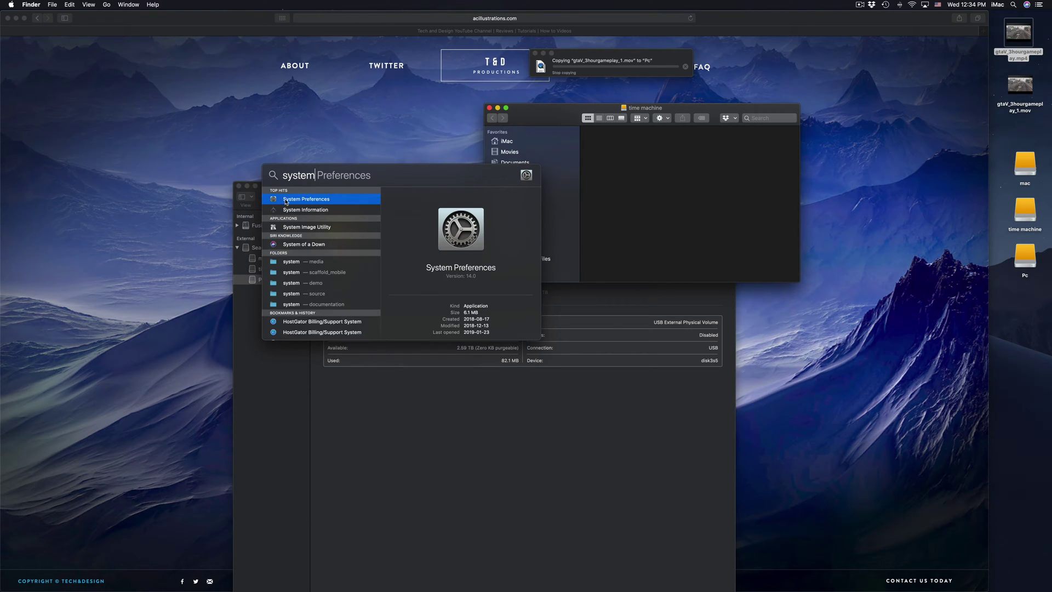
{"action": "left_click", "coordinate": [289, 200]}
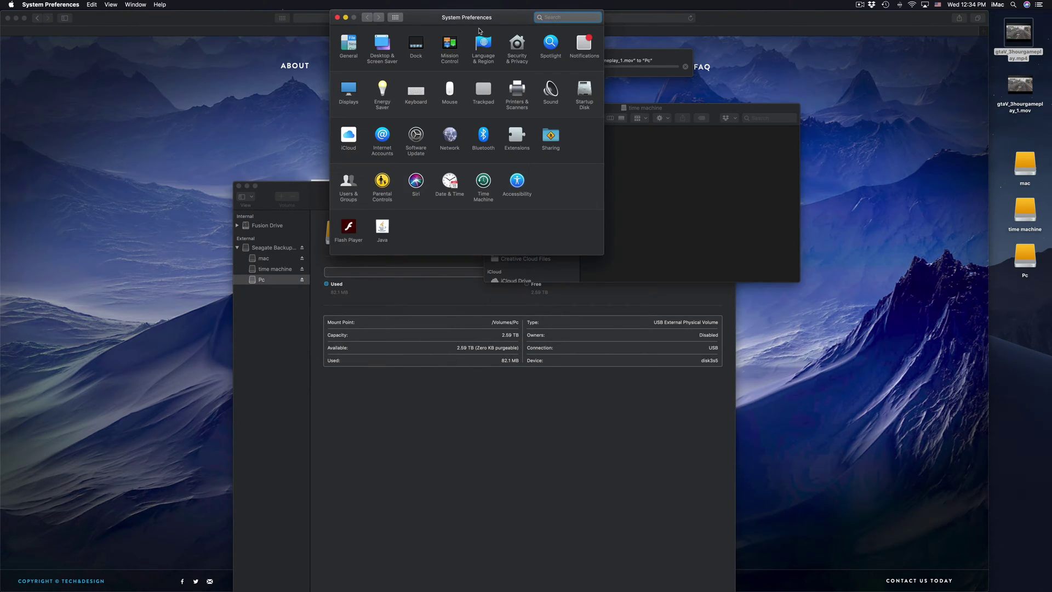
Step: Spread the System Preferences, time machine and copy progress windows apart and close Disk Utility
{"action": "left_click_drag", "start_coordinate": [485, 126], "coordinate": [489, 179]}
{"action": "left_click_drag", "start_coordinate": [547, 107], "coordinate": [739, 120]}
{"action": "left_click_drag", "start_coordinate": [624, 60], "coordinate": [930, 91]}
{"action": "left_click", "coordinate": [514, 176]}
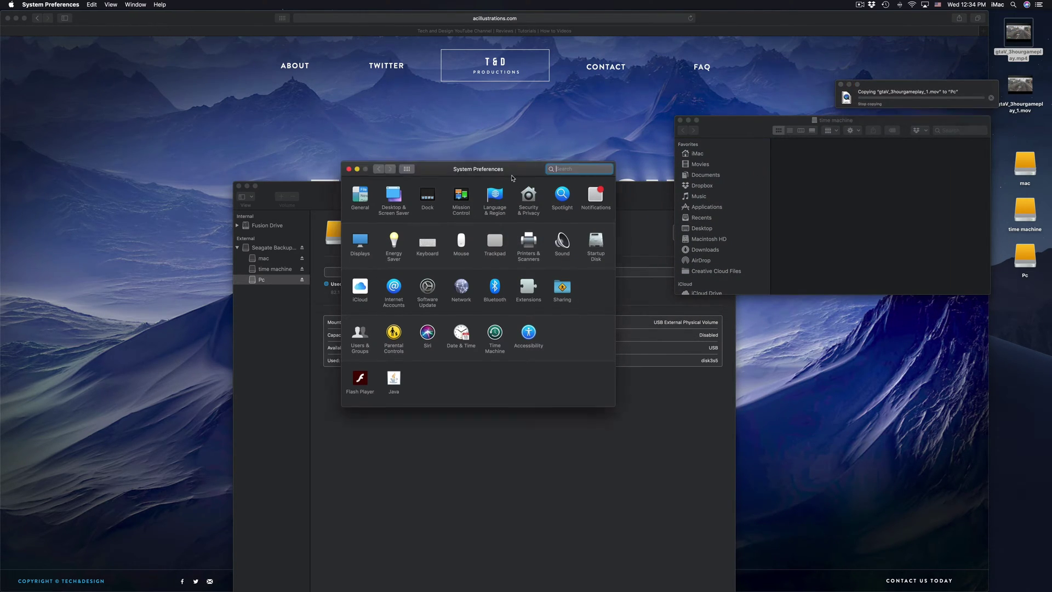
{"action": "left_click_drag", "start_coordinate": [513, 175], "coordinate": [465, 125]}
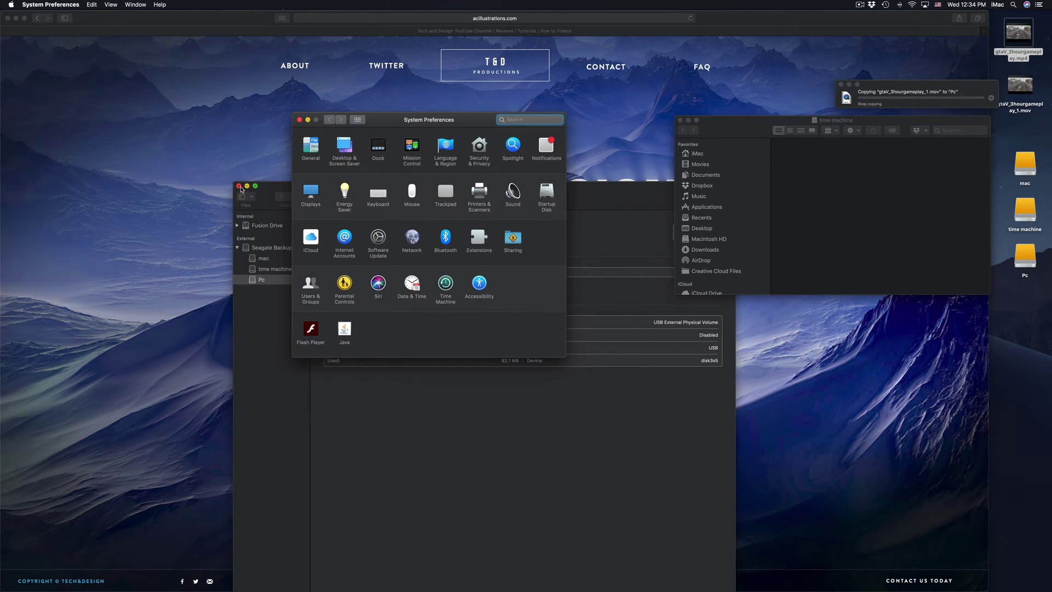
{"action": "left_click", "coordinate": [239, 186]}
{"action": "left_click_drag", "start_coordinate": [408, 115], "coordinate": [404, 126]}
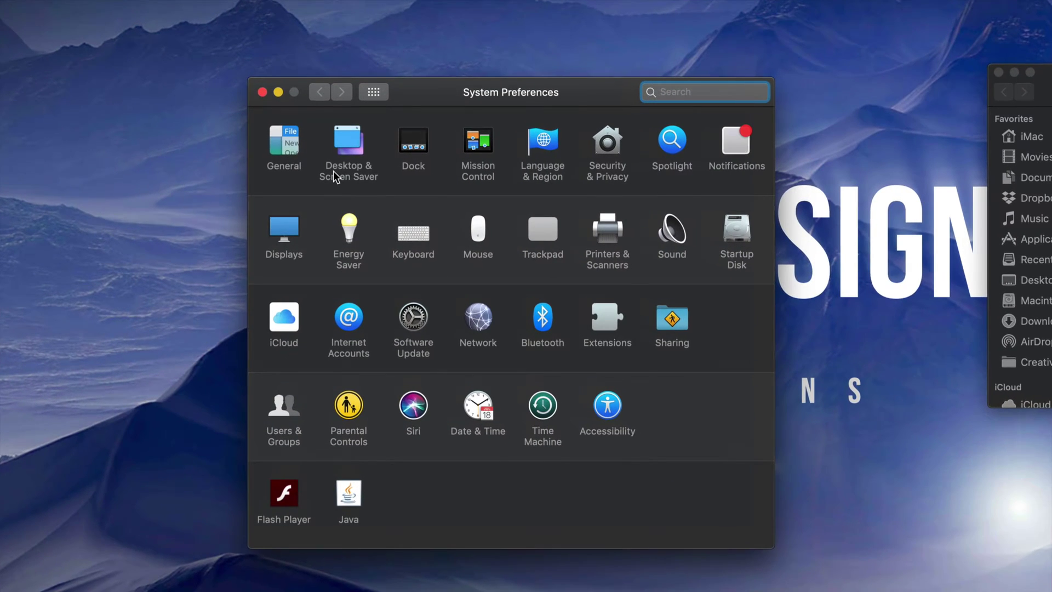
{"action": "left_click_drag", "start_coordinate": [547, 100], "coordinate": [488, 75]}
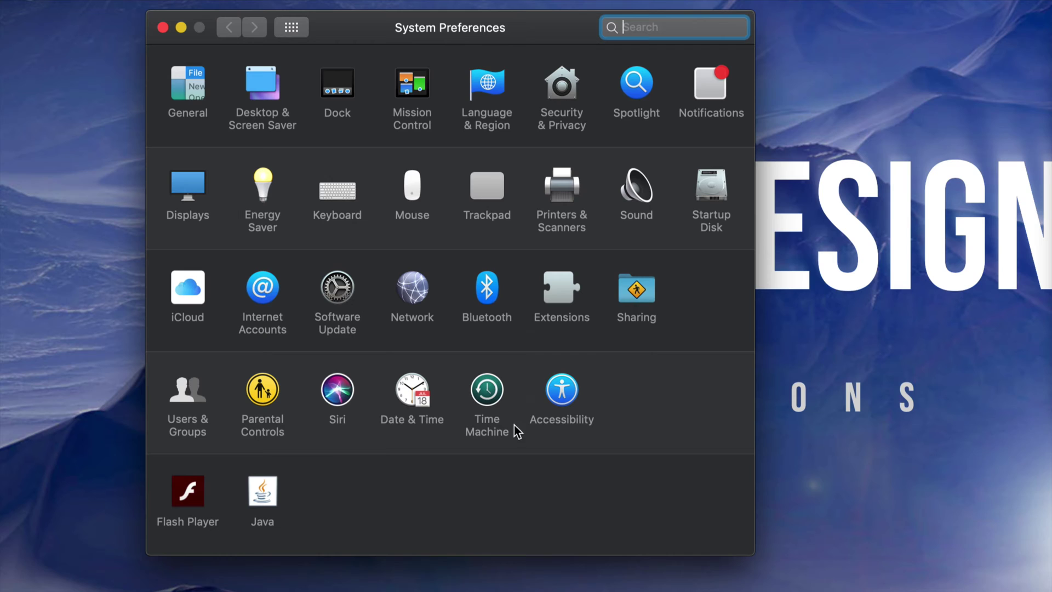
Step: Open the Time Machine preferences and look through the list of backup disks
{"action": "left_click", "coordinate": [491, 391]}
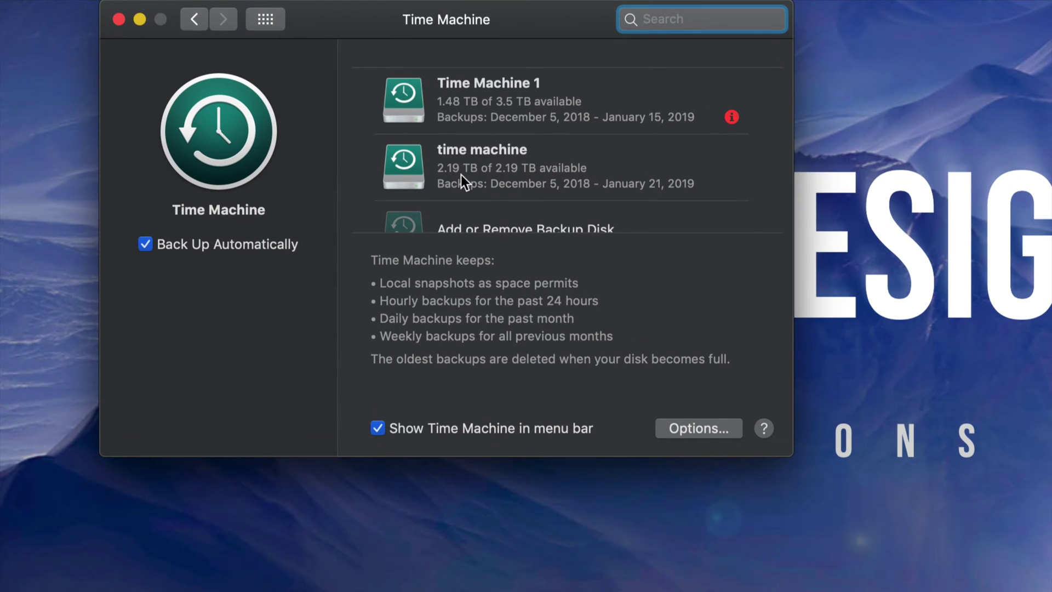
{"action": "scroll", "coordinate": [465, 159], "scroll_direction": "down", "scroll_amount": 2}
{"action": "scroll", "coordinate": [474, 157], "scroll_direction": "up", "scroll_amount": 2}
{"action": "scroll", "coordinate": [465, 185], "scroll_direction": "down", "scroll_amount": 2}
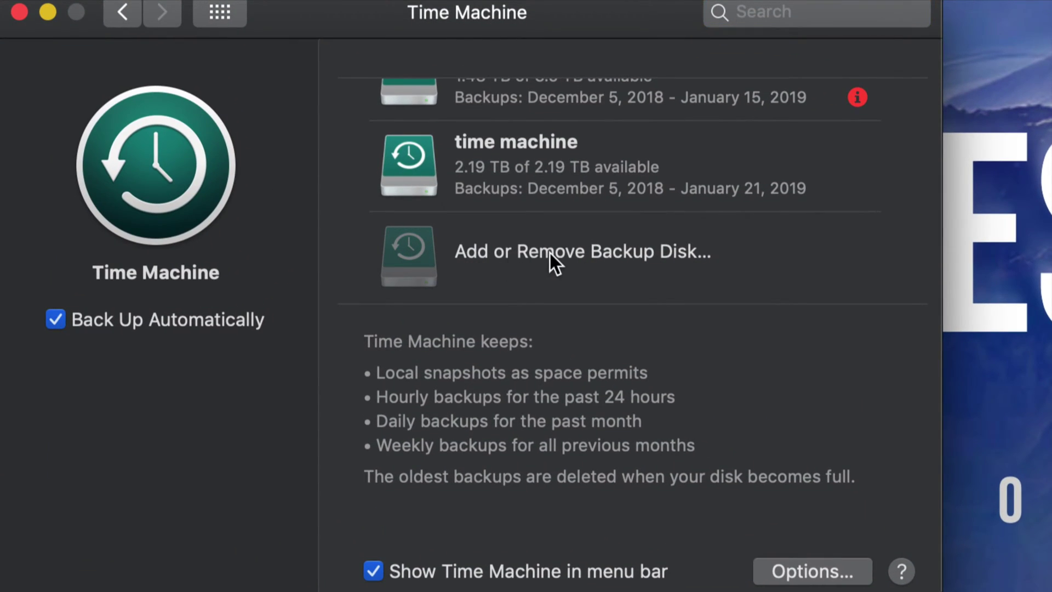
Step: Add the available time machine volume as a Time Machine backup disk
{"action": "left_click", "coordinate": [546, 252]}
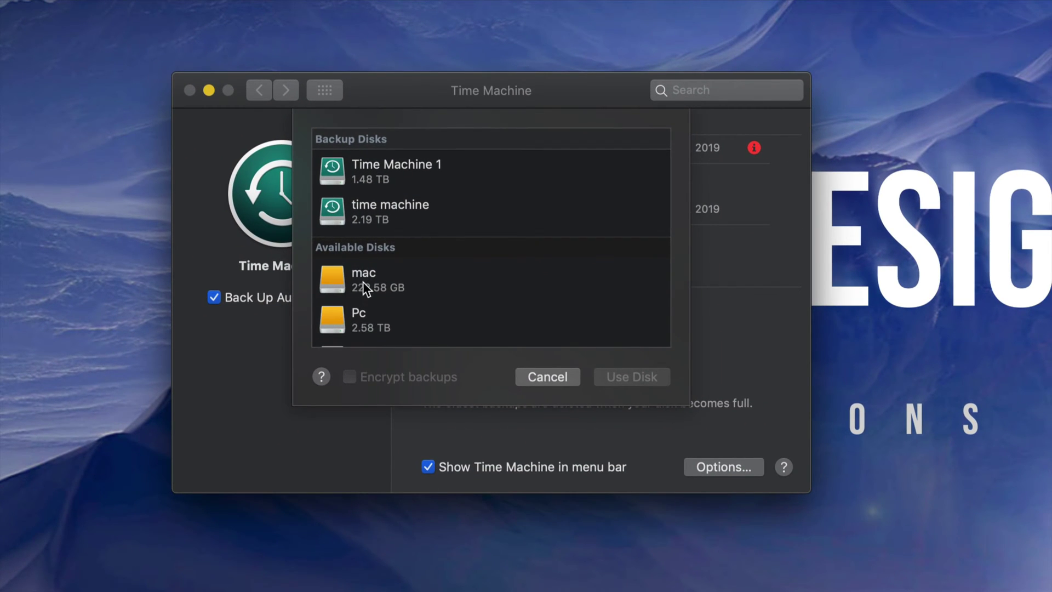
{"action": "scroll", "coordinate": [350, 313], "scroll_direction": "down", "scroll_amount": 5}
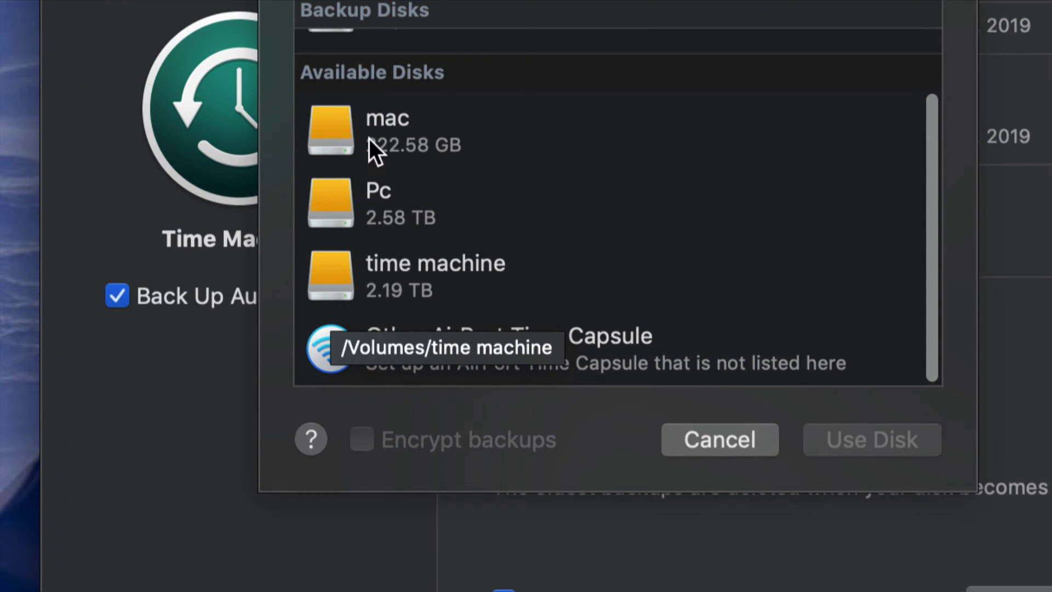
{"action": "left_click", "coordinate": [341, 132]}
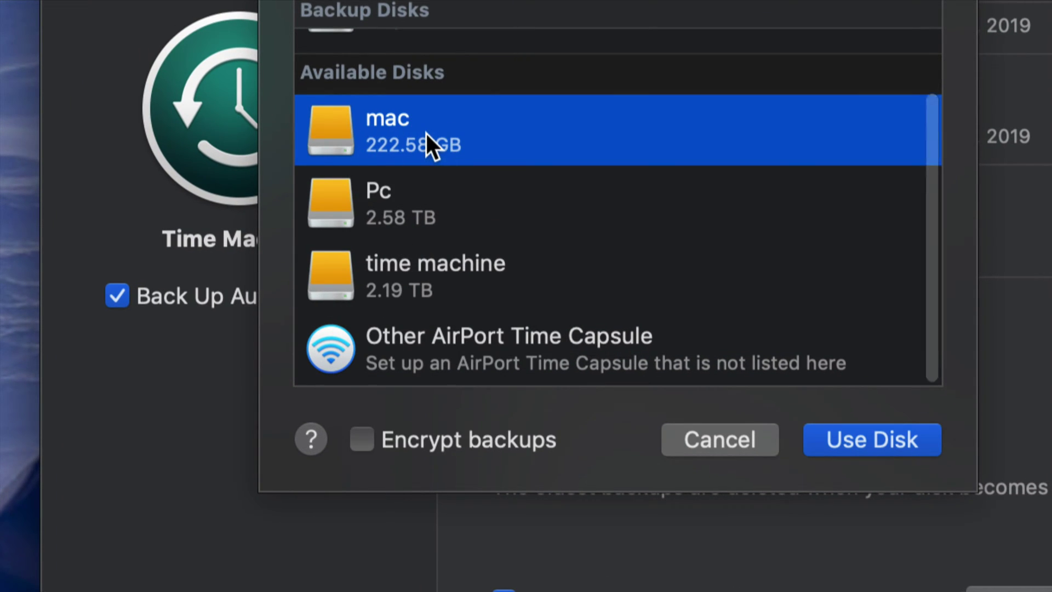
{"action": "left_click", "coordinate": [419, 206]}
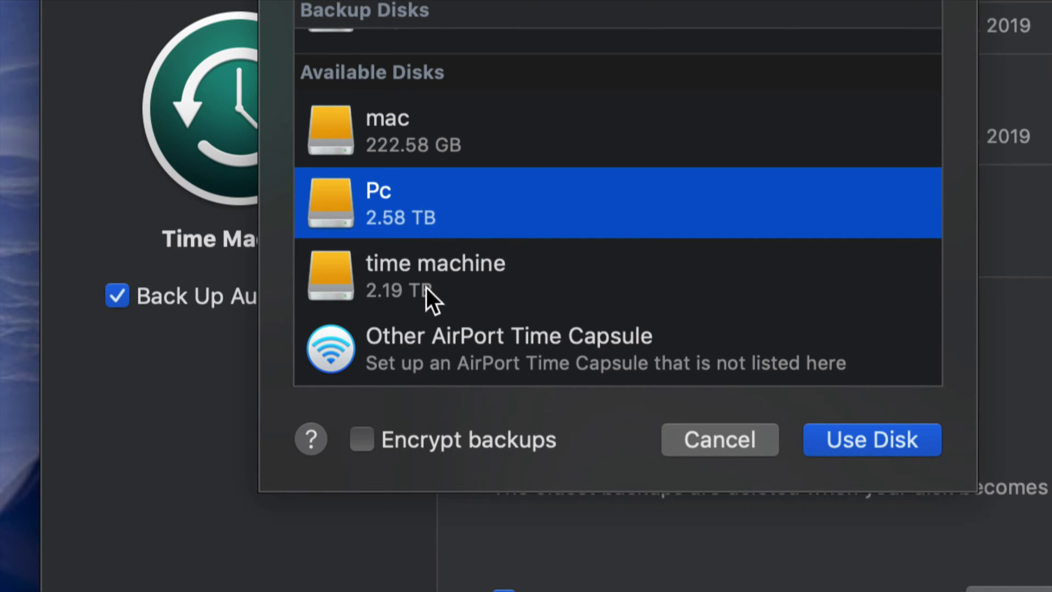
{"action": "left_click", "coordinate": [449, 262]}
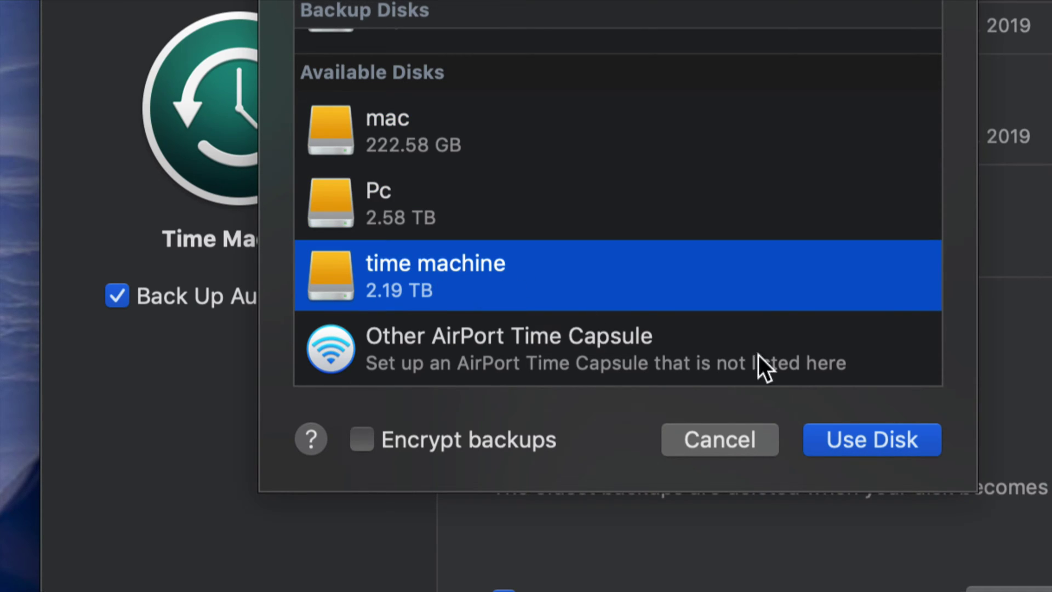
{"action": "left_click", "coordinate": [869, 441]}
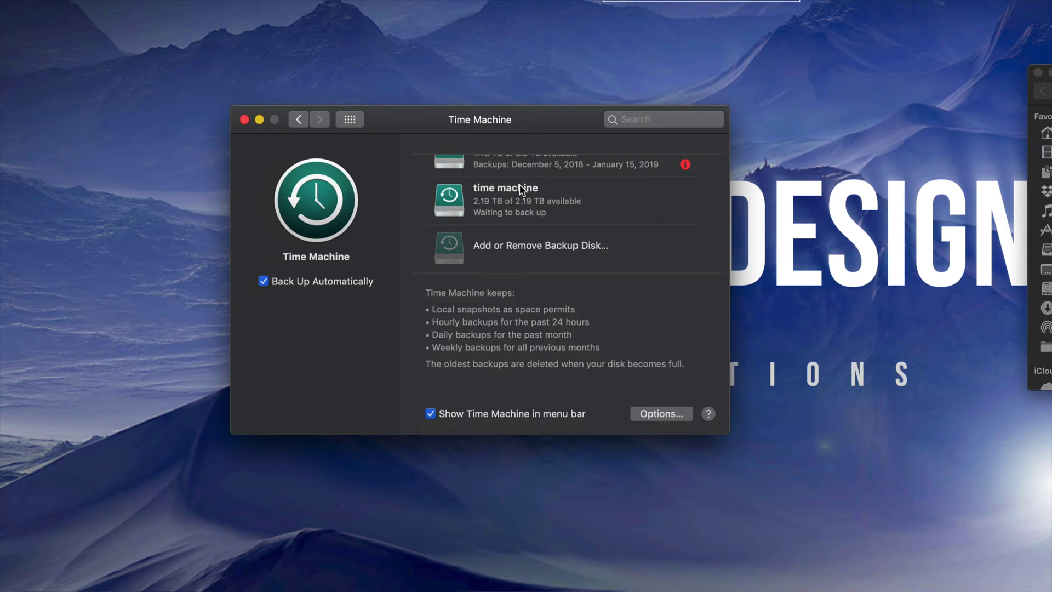
Step: Reposition the Time Machine preferences and time machine volume windows, and dismiss the copy of gtaV_3hourgameplay_1.mov to Pc
{"action": "mouse_move", "coordinate": [545, 133]}
{"action": "left_mouse_down"}
{"action": "mouse_move", "coordinate": [530, 162]}
{"action": "mouse_move", "coordinate": [537, 148]}
{"action": "left_mouse_up"}
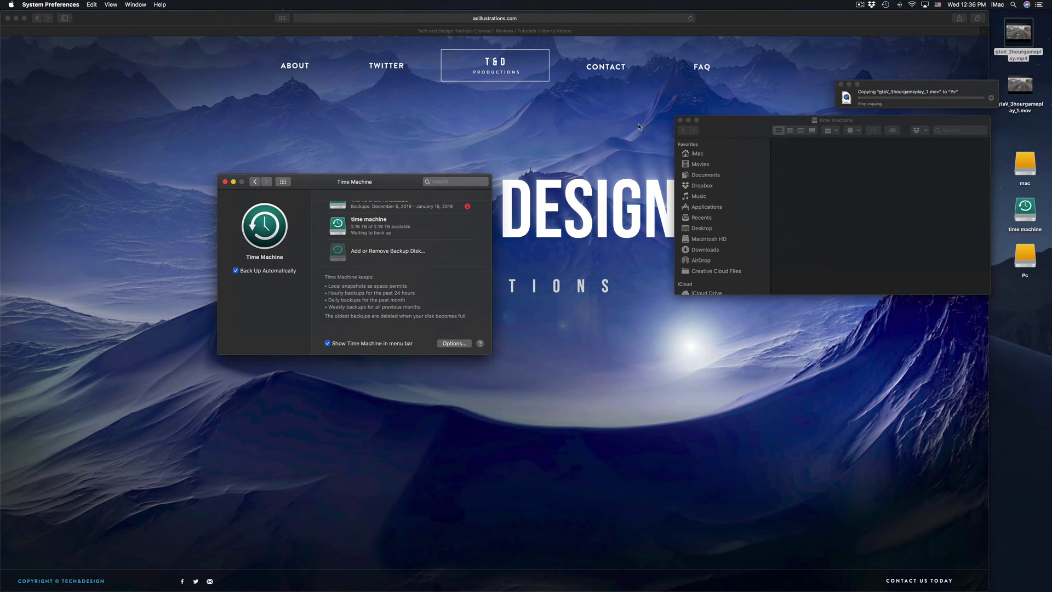
{"action": "left_click_drag", "start_coordinate": [762, 120], "coordinate": [678, 267]}
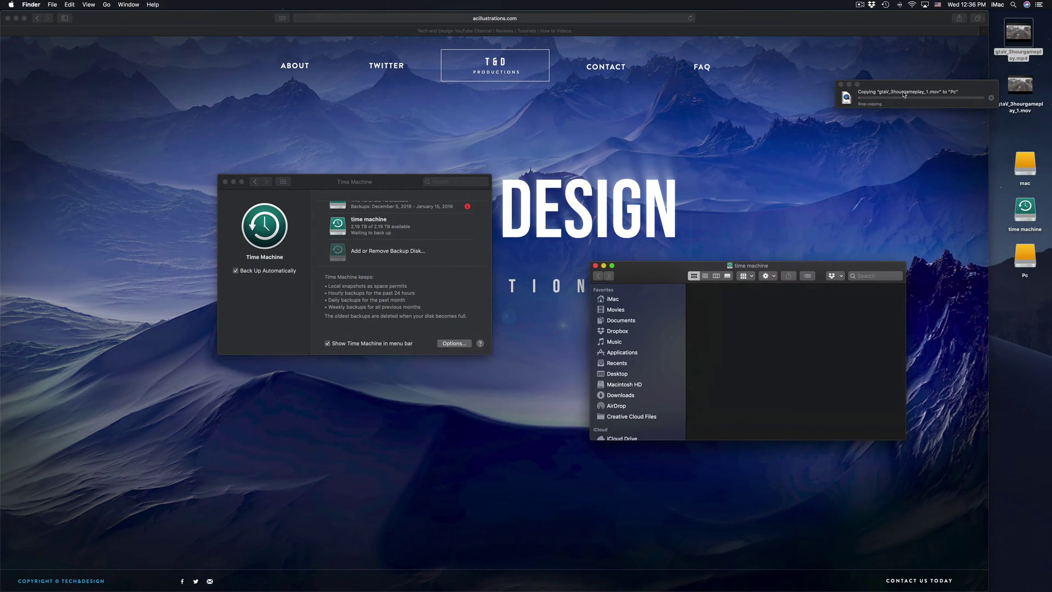
{"action": "left_click_drag", "start_coordinate": [904, 87], "coordinate": [710, 228]}
{"action": "left_click", "coordinate": [795, 239]}
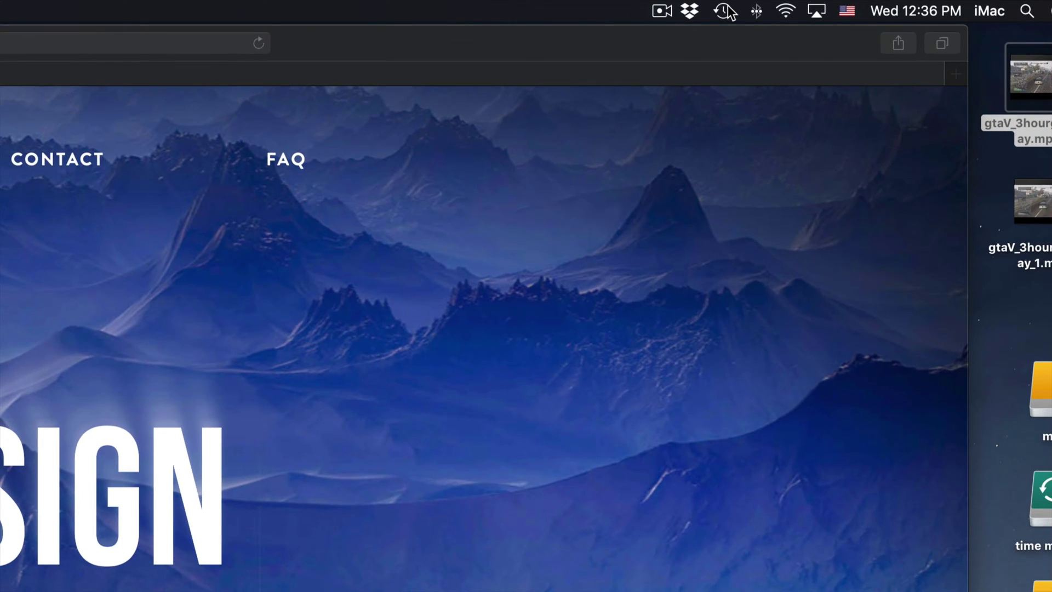
Step: Look over the available Time Machine backup commands and check the time machine disk's status in the preferences window
{"action": "left_click", "coordinate": [725, 11]}
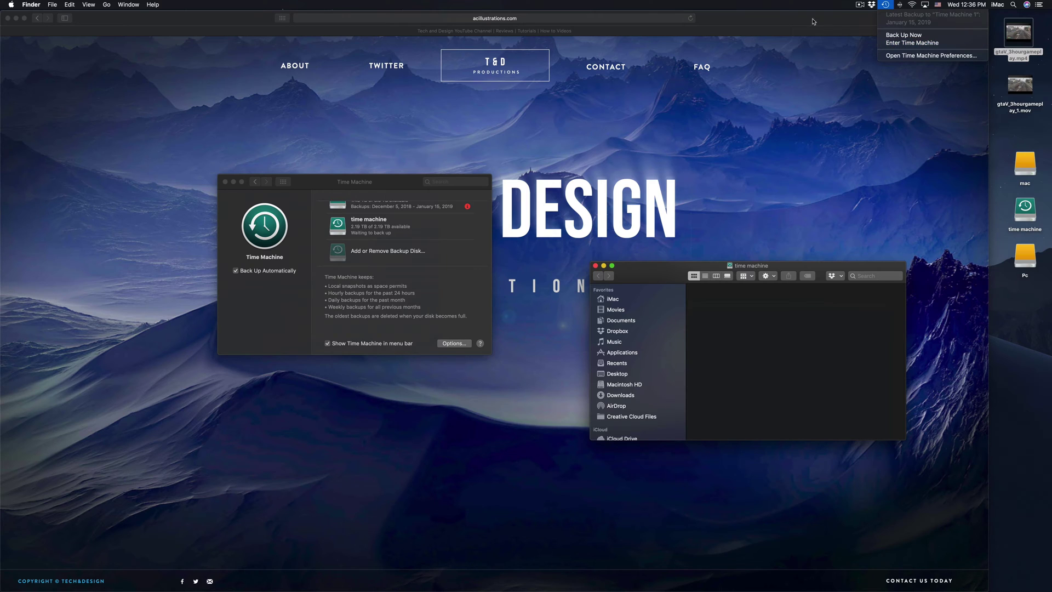
{"action": "left_click", "coordinate": [795, 11]}
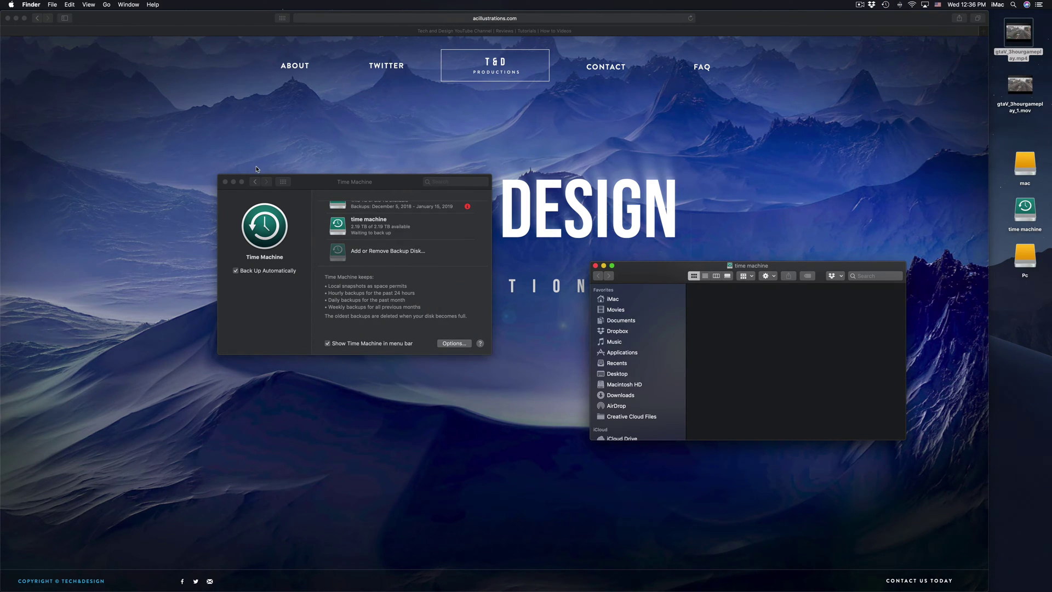
{"action": "left_click_drag", "start_coordinate": [337, 188], "coordinate": [422, 190]}
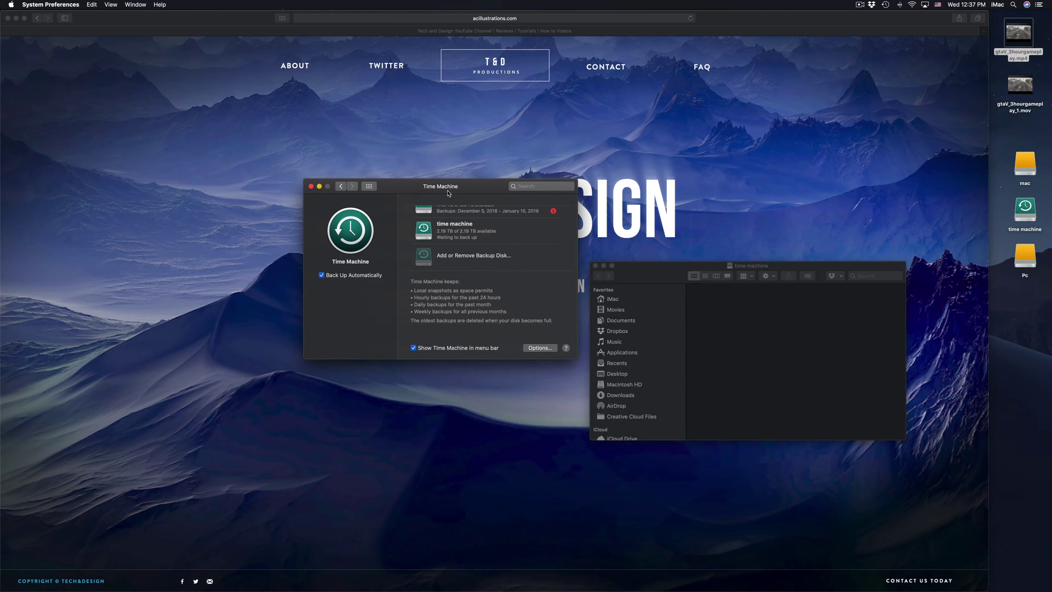
{"action": "left_click_drag", "start_coordinate": [448, 193], "coordinate": [509, 154]}
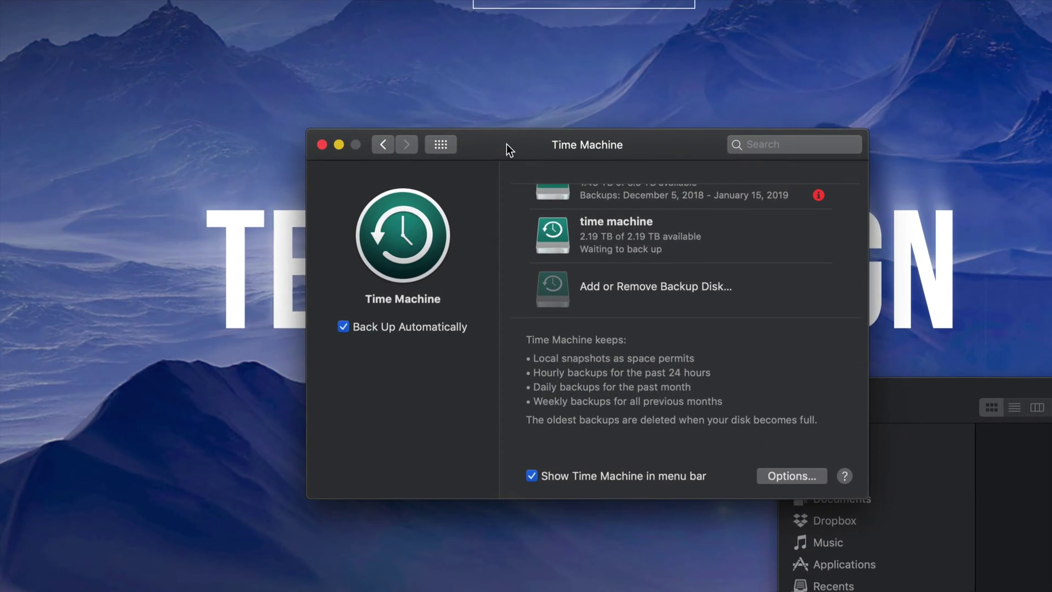
{"action": "left_click_drag", "start_coordinate": [506, 143], "coordinate": [465, 115]}
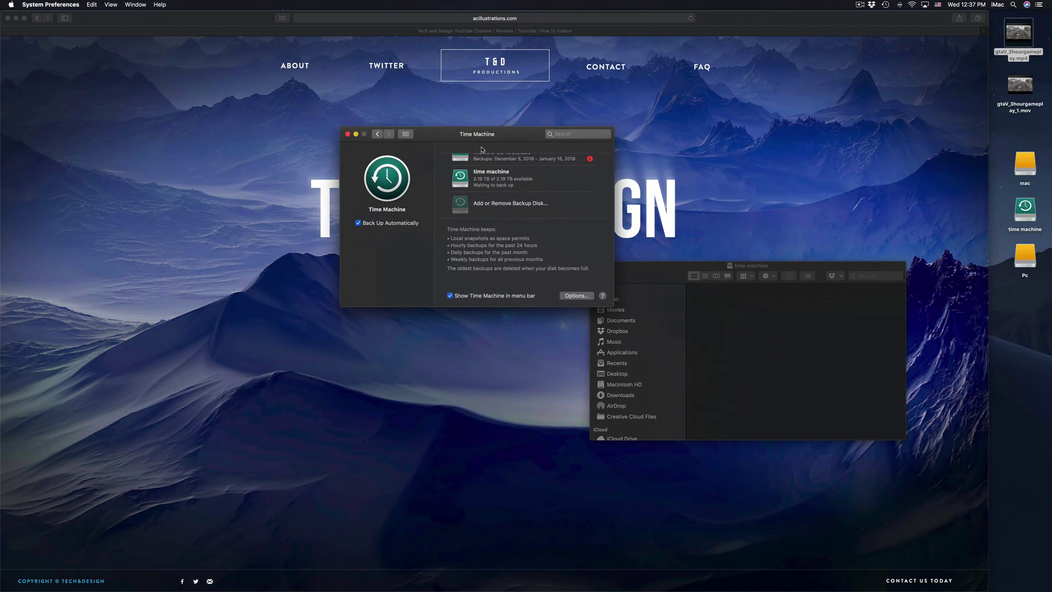
{"action": "left_click_drag", "start_coordinate": [481, 136], "coordinate": [562, 99]}
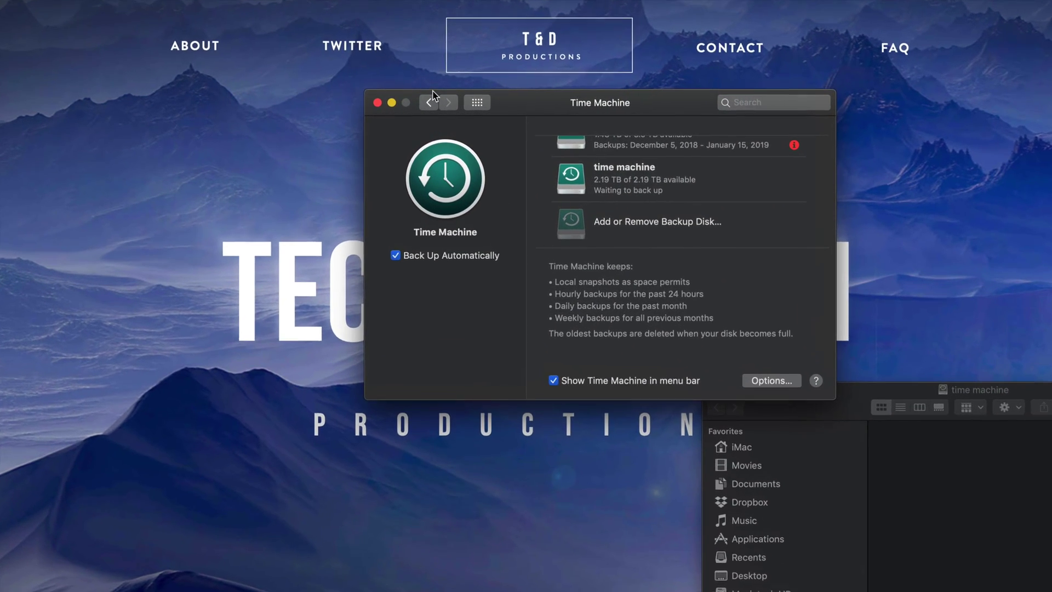
{"action": "scroll", "coordinate": [646, 202], "scroll_direction": "up", "scroll_amount": 1}
{"action": "scroll", "coordinate": [645, 201], "scroll_direction": "down", "scroll_amount": 1}
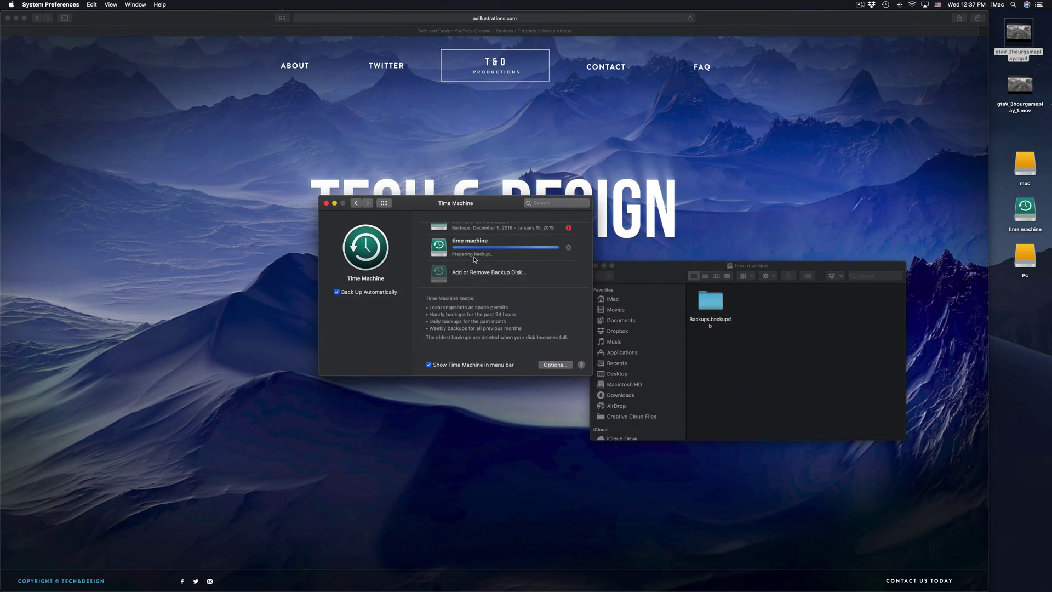
Step: Open the mac and Pc volumes from the desktop and spread their windows apart
{"action": "double_click", "coordinate": [1024, 164]}
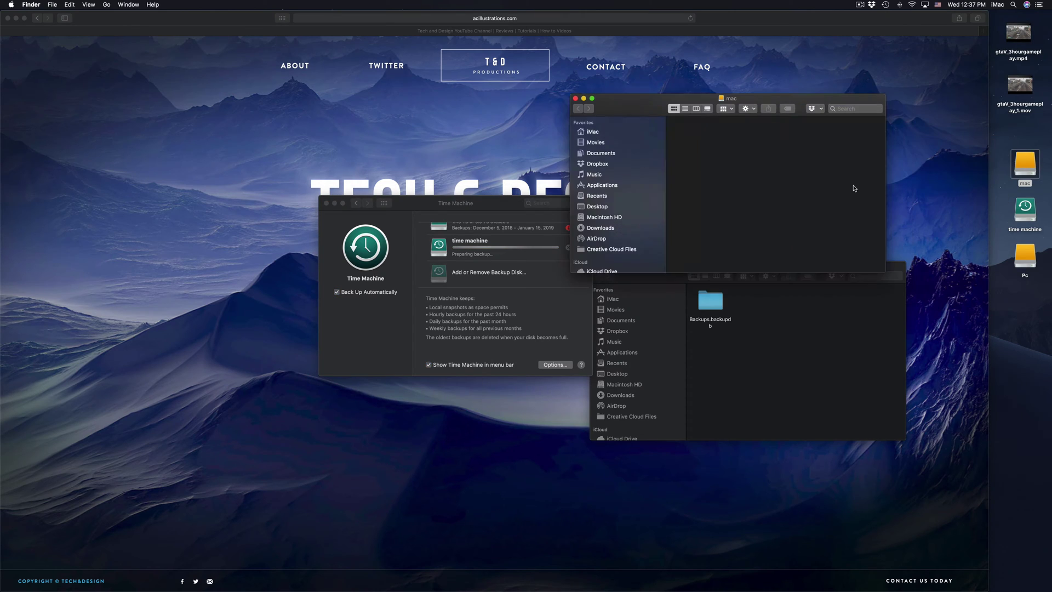
{"action": "left_click", "coordinate": [1030, 256]}
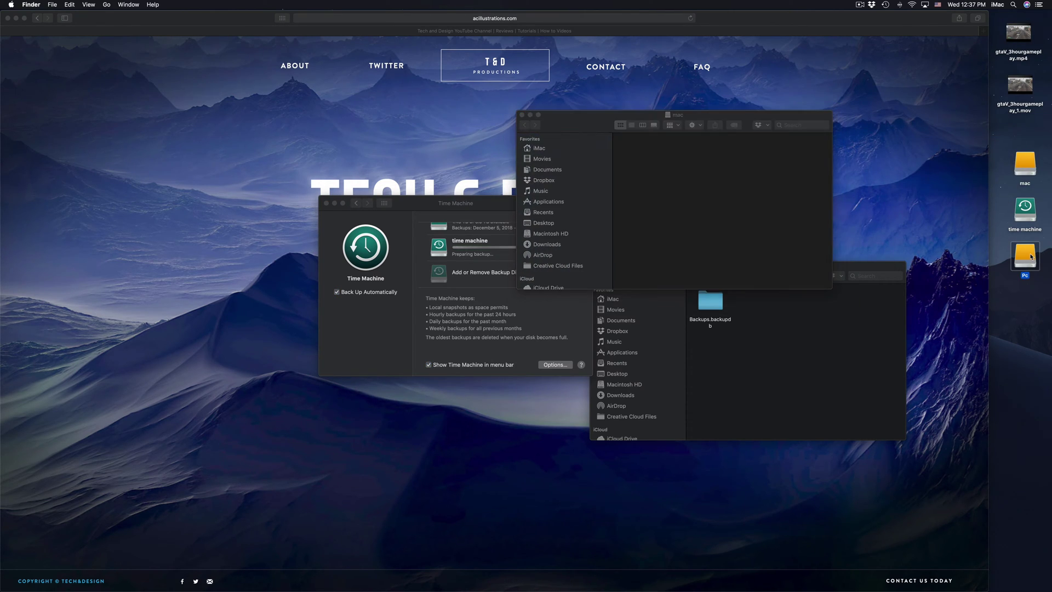
{"action": "double_click", "coordinate": [1031, 256]}
{"action": "left_click_drag", "start_coordinate": [667, 184], "coordinate": [247, 79]}
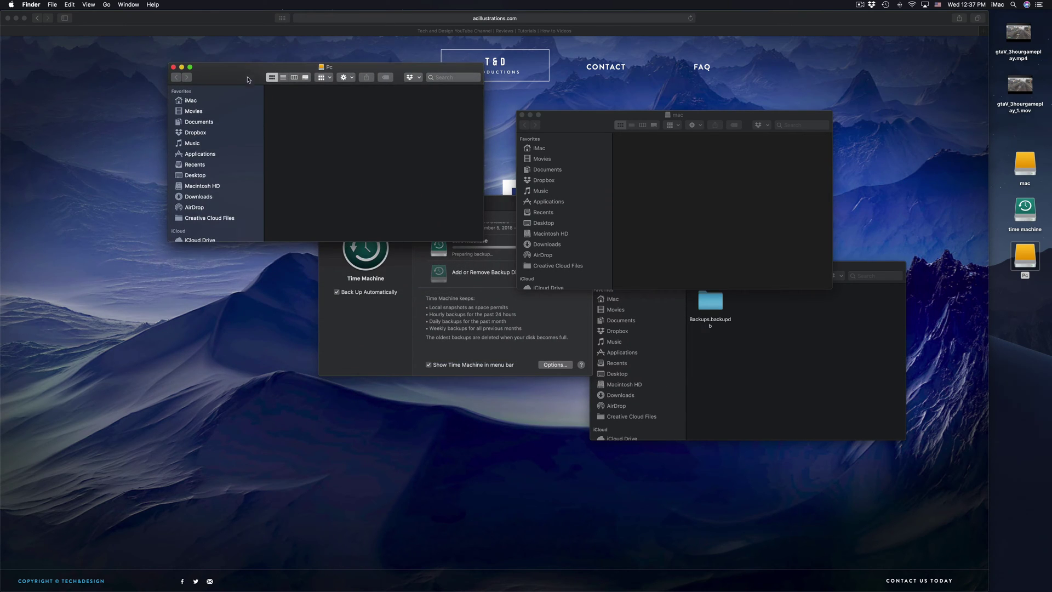
Step: Move the Time Machine preferences window clear of the Pc window and switch to the website in Safari
{"action": "left_click", "coordinate": [353, 328]}
{"action": "left_click_drag", "start_coordinate": [422, 207], "coordinate": [401, 264]}
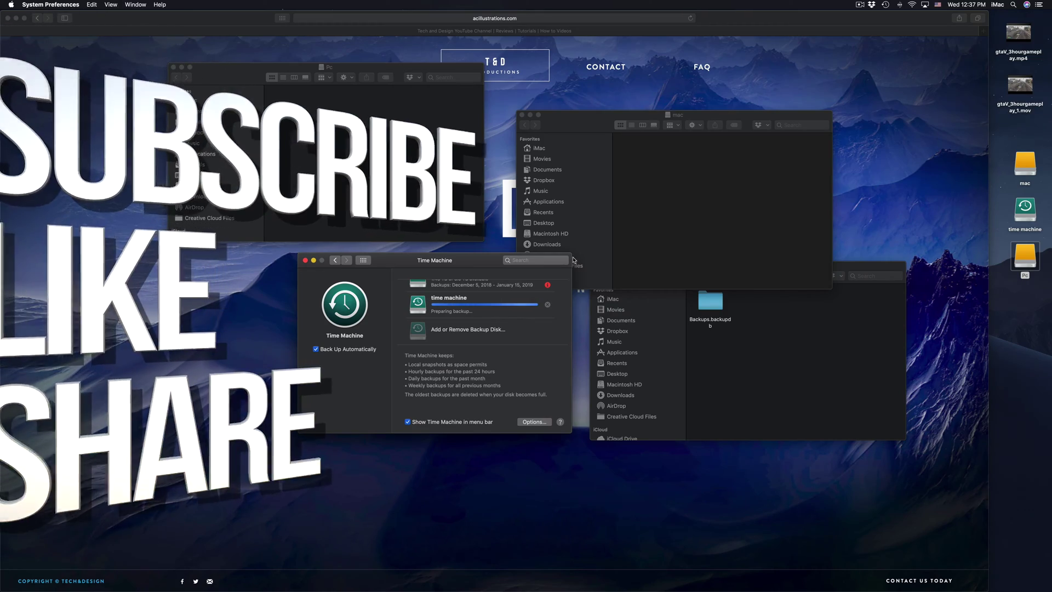
{"action": "left_click", "coordinate": [652, 83]}
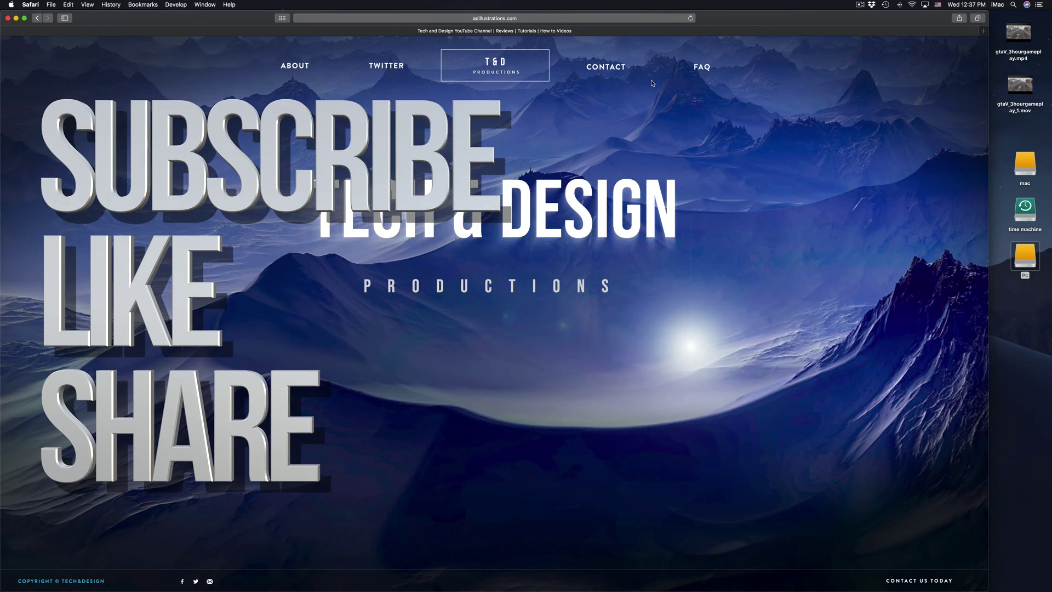